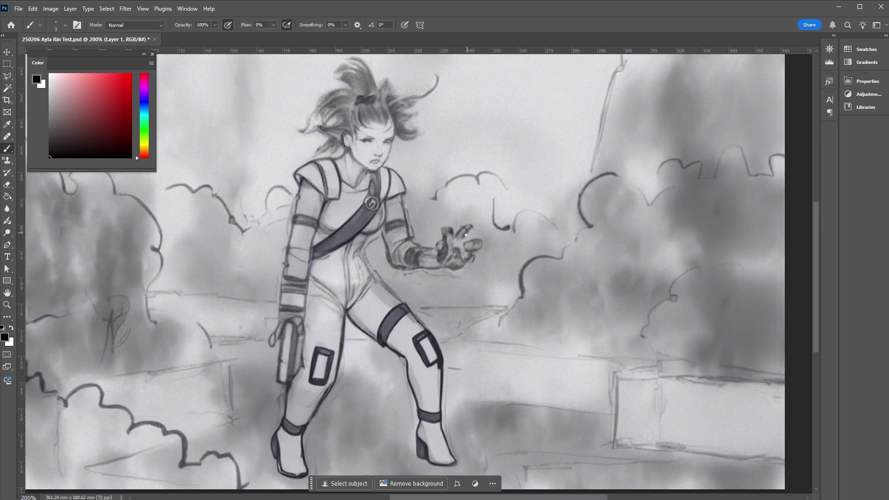
- Repaint the raised open hand with a light palm and dark-outlined blocky fingers using the Brush
{"action": "key", "text": "bracketright"}
{"action": "left_click", "coordinate": [455, 250], "text": "alt"}
{"action": "mouse_move", "coordinate": [449, 231]}
{"action": "left_mouse_down"}
{"action": "mouse_move", "coordinate": [444, 246]}
{"action": "mouse_move", "coordinate": [474, 246]}
{"action": "mouse_move", "coordinate": [454, 266]}
{"action": "left_mouse_up"}
{"action": "key", "text": "d"}
{"action": "left_click", "coordinate": [445, 257], "text": "alt"}
{"action": "key", "text": "d"}
{"action": "key", "text": "x"}
{"action": "left_click", "coordinate": [448, 255], "text": "alt"}
{"action": "left_click", "coordinate": [448, 255], "text": "alt"}
{"action": "left_click_drag", "start_coordinate": [447, 248], "coordinate": [453, 249]}
{"action": "key", "text": "d"}
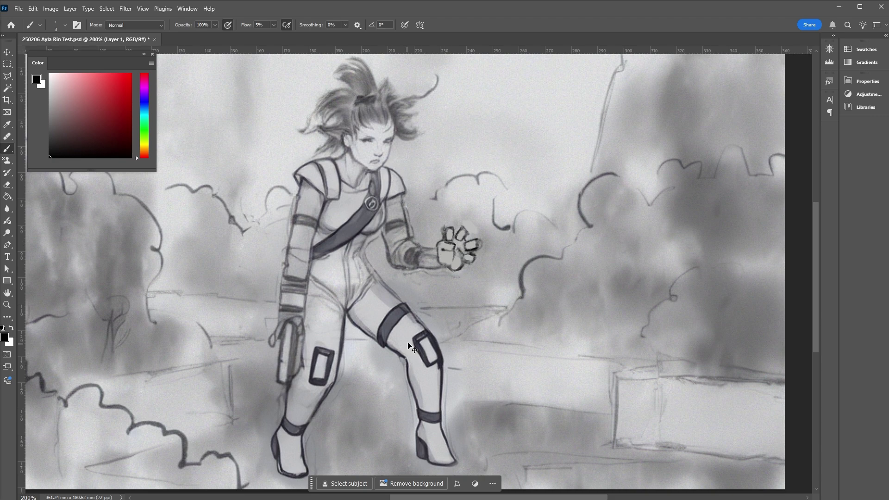
- Lasso the lowered forearm with the weapon and transform it so it swings outward from the leg
{"action": "key", "text": "l"}
{"action": "mouse_move", "coordinate": [321, 245]}
{"action": "left_mouse_down"}
{"action": "mouse_move", "coordinate": [302, 180]}
{"action": "mouse_move", "coordinate": [286, 362]}
{"action": "left_mouse_up"}
{"action": "key", "text": "ctrl+t"}
{"action": "mouse_move", "coordinate": [345, 342]}
{"action": "left_mouse_down"}
{"action": "mouse_move", "coordinate": [315, 344]}
{"action": "mouse_move", "coordinate": [296, 292]}
{"action": "mouse_move", "coordinate": [313, 218]}
{"action": "mouse_move", "coordinate": [280, 192]}
{"action": "left_mouse_up"}
{"action": "key", "text": "Return"}
- Paint a clean outline along the waist, hip and outer thigh beside the repositioned weapon arm
{"action": "key", "text": "z"}
{"action": "left_click_drag", "start_coordinate": [366, 246], "coordinate": [378, 245]}
{"action": "key", "text": "b"}
{"action": "key", "text": "d"}
{"action": "left_click", "coordinate": [348, 213], "text": "alt"}
{"action": "key", "text": "d"}
{"action": "left_click_drag", "start_coordinate": [340, 231], "coordinate": [338, 343]}
{"action": "left_click", "coordinate": [324, 287], "text": "alt"}
{"action": "mouse_move", "coordinate": [341, 271]}
{"action": "left_mouse_down"}
{"action": "mouse_move", "coordinate": [338, 320]}
{"action": "mouse_move", "coordinate": [351, 237]}
{"action": "left_mouse_up"}
- Flip the view horizontally and repaint the shoulder pad above the weapon arm with bold dark edges
{"action": "key", "text": "ctrl+shift+h"}
{"action": "key", "text": "d"}
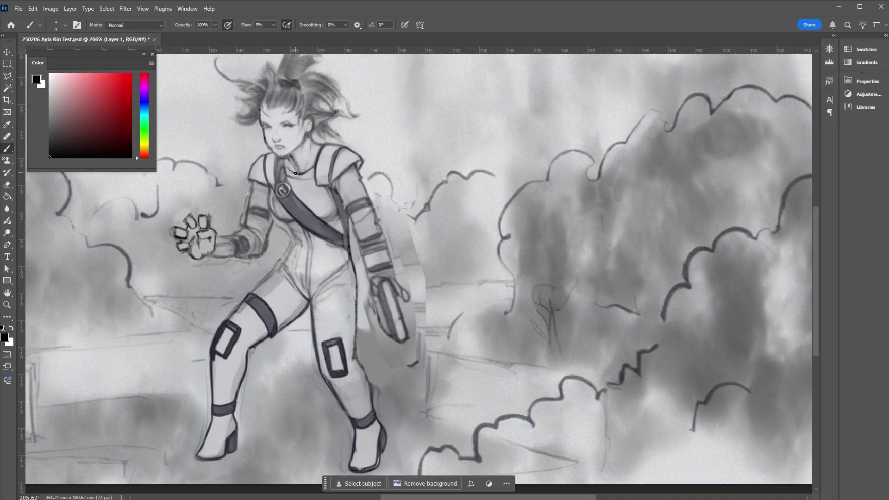
{"action": "left_click", "coordinate": [355, 157], "text": "alt"}
{"action": "left_click", "coordinate": [328, 157], "text": "alt"}
{"action": "key", "text": "x"}
{"action": "left_click", "coordinate": [343, 179], "text": "alt"}
{"action": "key", "text": "d"}
{"action": "left_click_drag", "start_coordinate": [343, 180], "coordinate": [355, 180]}
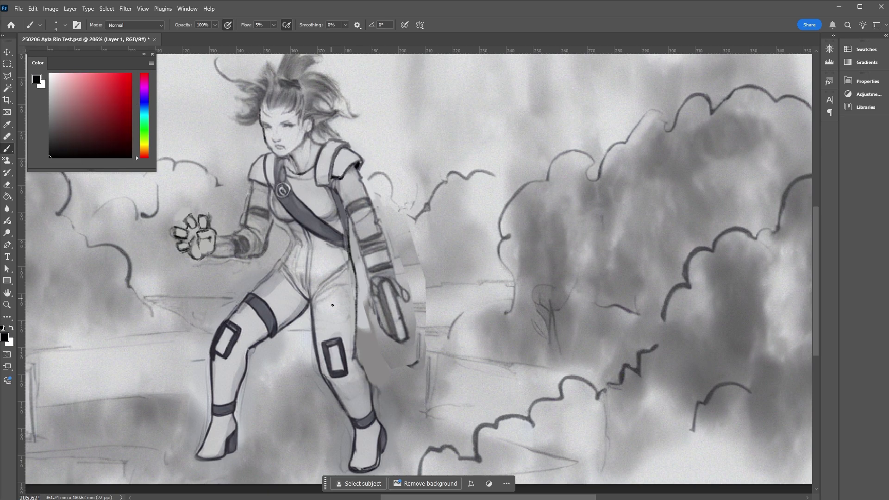
- Repaint the shoulder pad above the raised arm as a light plate with a heavy dark outline
{"action": "left_click", "coordinate": [279, 174], "text": "alt"}
{"action": "mouse_move", "coordinate": [275, 182]}
{"action": "left_mouse_down"}
{"action": "mouse_move", "coordinate": [268, 149]}
{"action": "mouse_move", "coordinate": [252, 178]}
{"action": "mouse_move", "coordinate": [255, 141]}
{"action": "mouse_move", "coordinate": [264, 182]}
{"action": "mouse_move", "coordinate": [280, 182]}
{"action": "left_mouse_up"}
{"action": "key", "text": "d"}
{"action": "key", "text": "ctrl+z"}
{"action": "left_click", "coordinate": [263, 206], "text": "alt"}
{"action": "key", "text": "d"}
{"action": "left_click", "coordinate": [267, 167], "text": "alt"}
{"action": "key", "text": "d"}
{"action": "left_click", "coordinate": [280, 168], "text": "alt"}
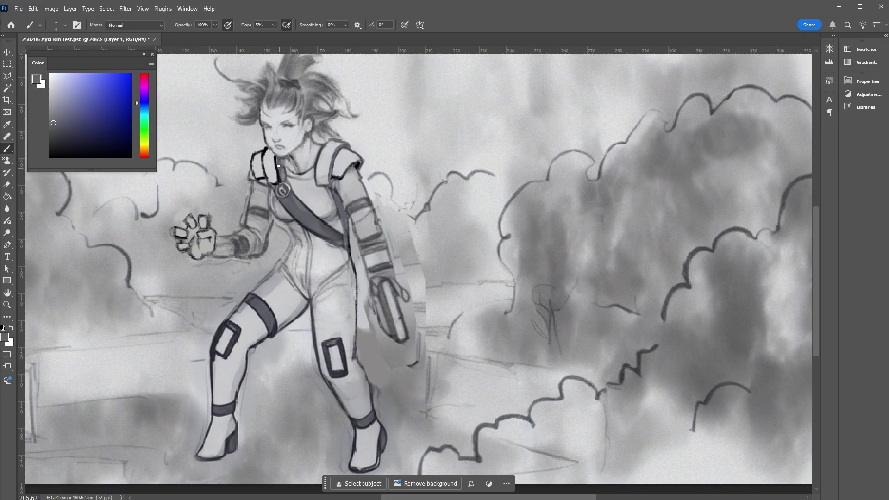
- Flip the view back and clean up the edges of the shoulder pad above the raised arm
{"action": "key", "text": "ctrl+shift+h"}
{"action": "key", "text": "d"}
{"action": "left_click", "coordinate": [442, 159], "text": "alt"}
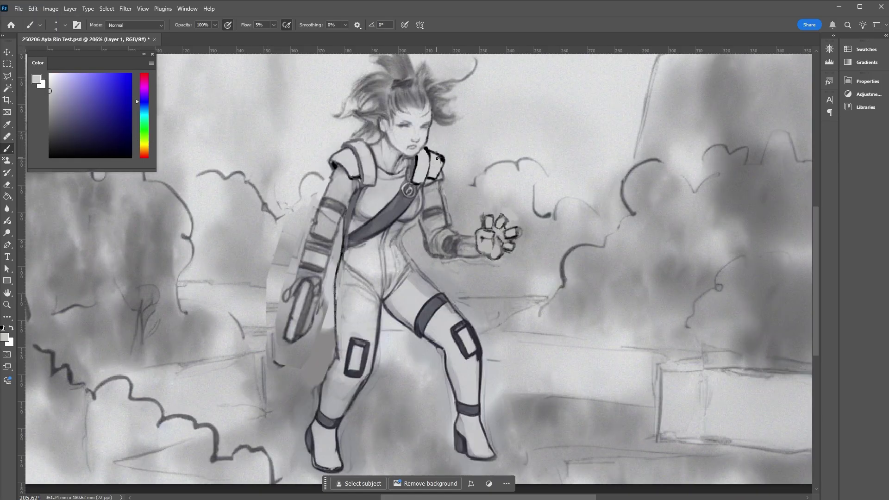
{"action": "left_click", "coordinate": [430, 183], "text": "alt"}
{"action": "key", "text": "d"}
- Paint the neck with darker shading lines using tones sampled from the sketch
{"action": "left_click", "coordinate": [399, 170], "text": "alt"}
{"action": "left_click", "coordinate": [386, 167], "text": "alt"}
{"action": "key", "text": "d"}
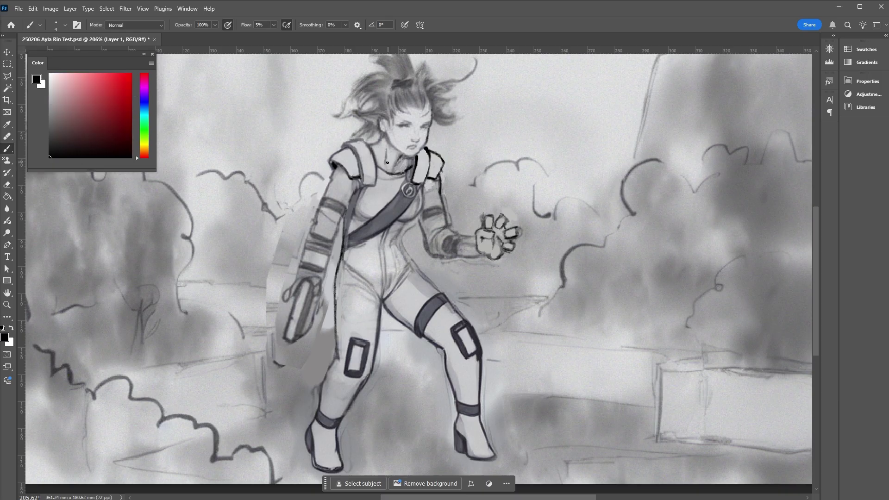
{"action": "left_click", "coordinate": [383, 158], "text": "alt"}
{"action": "left_click", "coordinate": [384, 163], "text": "alt"}
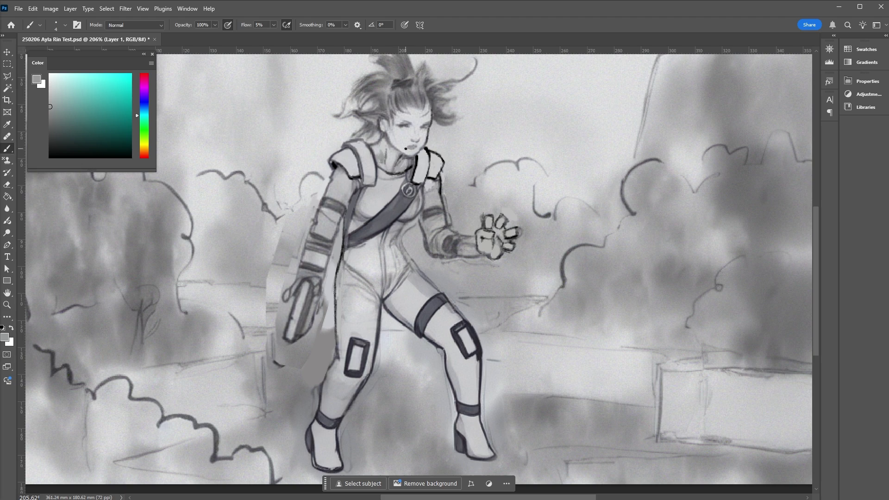
- Repaint the eyes, nose and mouth and clean up the face with sampled light tones
{"action": "key", "text": "d"}
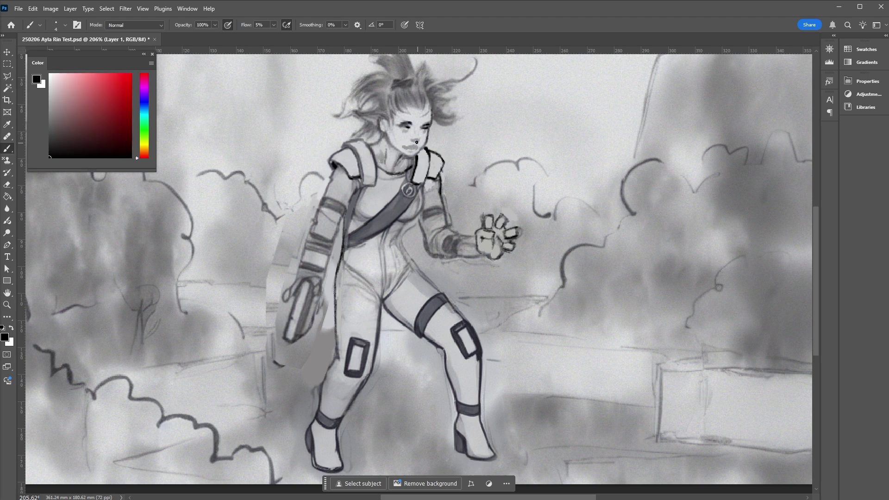
{"action": "left_click", "coordinate": [417, 141], "text": "alt"}
{"action": "key", "text": "d"}
{"action": "scroll", "coordinate": [419, 162], "scroll_direction": "up", "scroll_amount": 2}
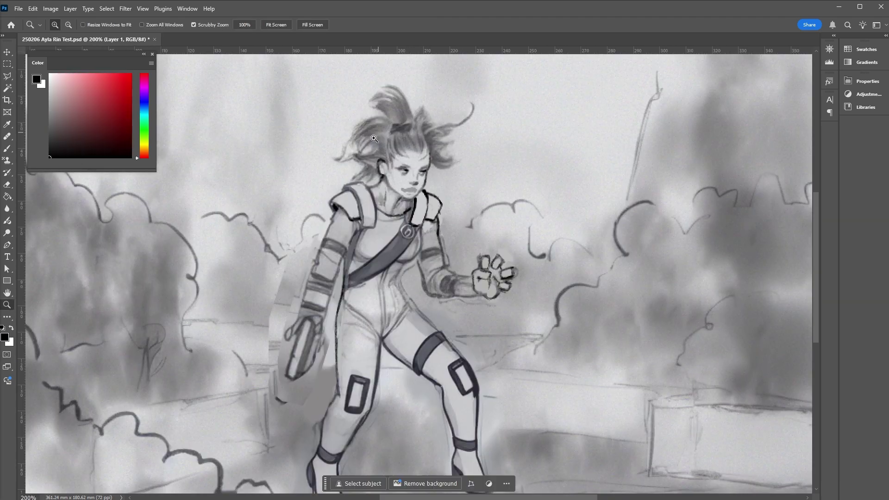
{"action": "left_click", "coordinate": [416, 197], "text": "alt"}
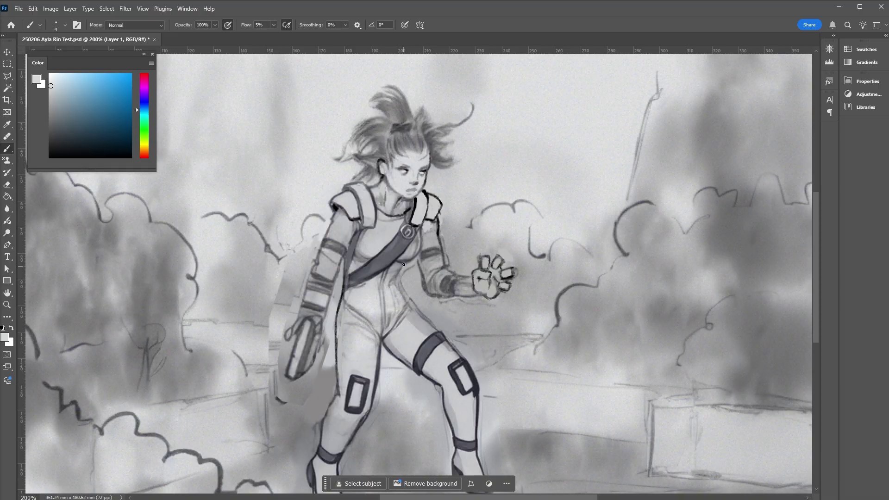
{"action": "key", "text": "d"}
- Paste the Overmind comic cover as a reference beside the figure and add a new layer for painting
{"action": "key", "text": "ctrl+v"}
{"action": "scroll", "coordinate": [523, 162], "scroll_direction": "down", "scroll_amount": 3}
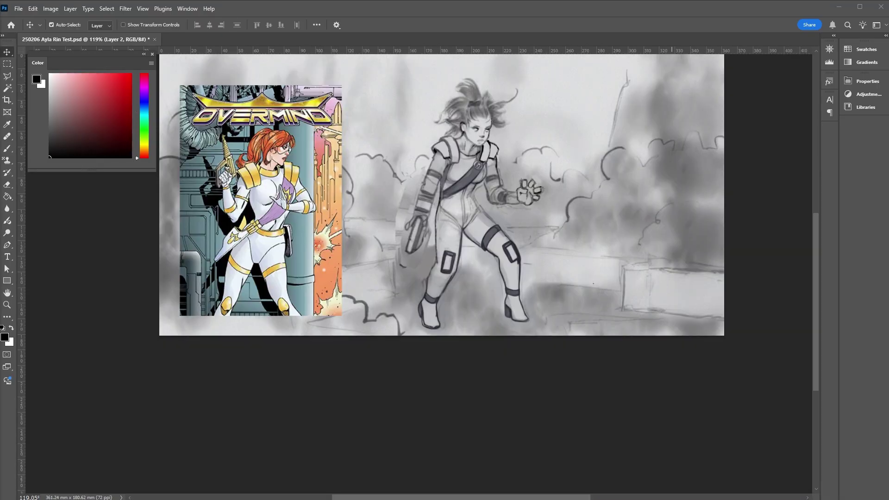
{"action": "scroll", "coordinate": [523, 162], "scroll_direction": "up", "scroll_amount": 2}
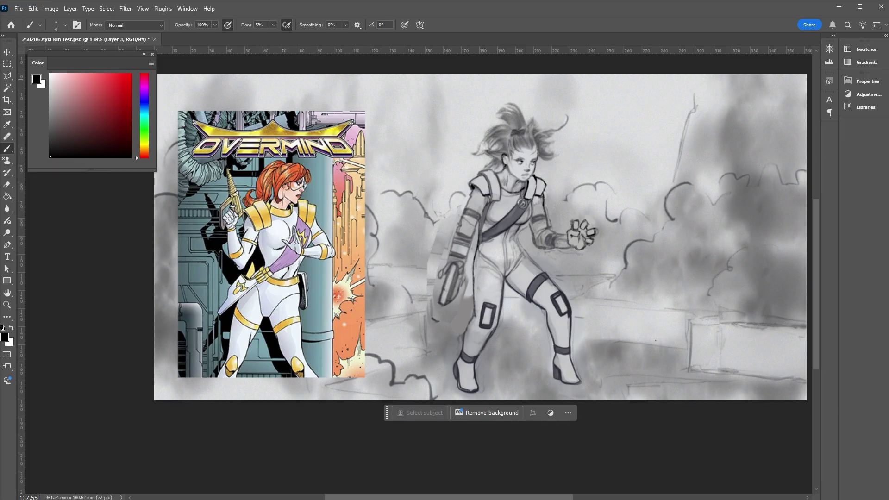
- Set the brush opacity to 66% and paint a light raised collar around the neck
{"action": "left_click", "coordinate": [522, 188], "text": "alt"}
{"action": "key", "text": "6"}
{"action": "key", "text": "6"}
{"action": "key", "text": "d"}
{"action": "key", "text": "x"}
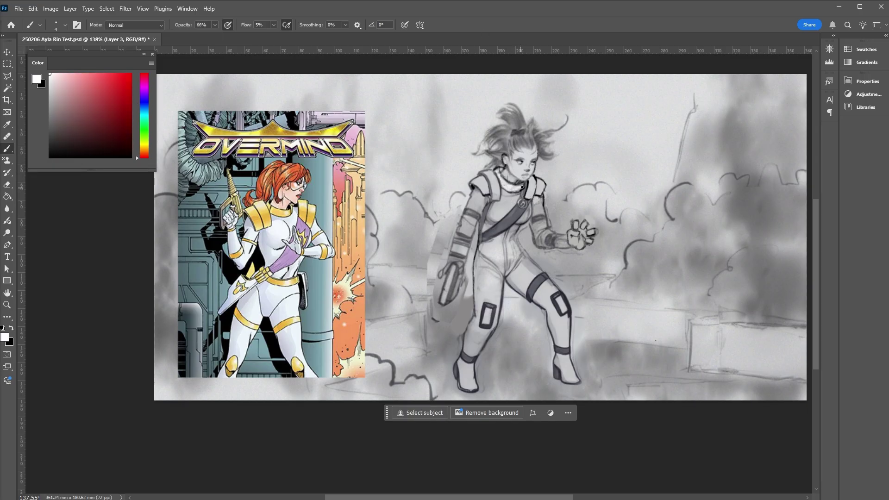
{"action": "key", "text": "x"}
- Flip the view horizontally and paint white highlights on the chest and panel detail on the shoulder pad
{"action": "key", "text": "ctrl+shift+h"}
{"action": "key", "text": "x"}
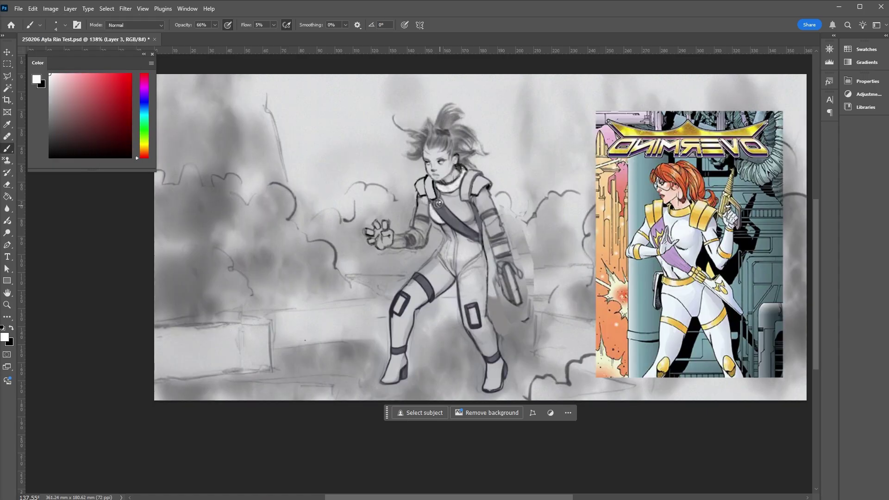
{"action": "left_click", "coordinate": [437, 204], "text": "alt"}
{"action": "left_click", "coordinate": [464, 183], "text": "alt"}
{"action": "left_click", "coordinate": [426, 188], "text": "alt"}
{"action": "key", "text": "bracketright"}
{"action": "key", "text": "bracketright"}
{"action": "key", "text": "bracketright"}
{"action": "key", "text": "bracketright"}
{"action": "key", "text": "bracketright"}
{"action": "key", "text": "bracketright"}
{"action": "left_click", "coordinate": [472, 206], "text": "alt"}
{"action": "left_click", "coordinate": [464, 186], "text": "alt"}
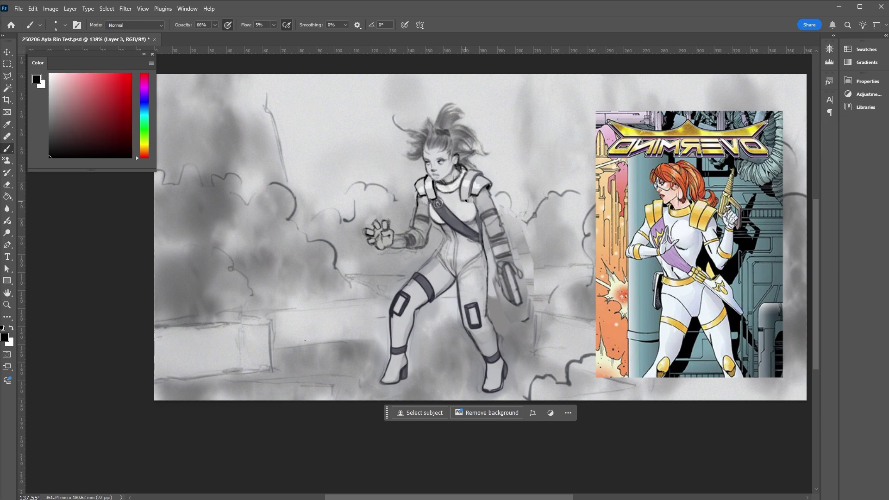
- Lighten the weapon arm's sleeve and the face, varying the brush size and sampling nearby tones
{"action": "left_click", "coordinate": [469, 195], "text": "alt"}
{"action": "key", "text": "bracketleft"}
{"action": "key", "text": "bracketleft"}
{"action": "key", "text": "bracketleft"}
{"action": "key", "text": "bracketleft"}
{"action": "key", "text": "bracketleft"}
{"action": "left_click", "coordinate": [438, 289], "text": "alt"}
{"action": "left_click", "coordinate": [436, 195], "text": "alt"}
{"action": "left_click", "coordinate": [432, 200], "text": "alt"}
{"action": "key", "text": "x"}
{"action": "key", "text": "bracketright"}
{"action": "key", "text": "bracketright"}
{"action": "key", "text": "bracketright"}
{"action": "key", "text": "bracketright"}
{"action": "key", "text": "bracketright"}
{"action": "key", "text": "bracketright"}
{"action": "key", "text": "x"}
{"action": "left_click", "coordinate": [437, 178], "text": "alt"}
{"action": "left_click", "coordinate": [430, 267], "text": "alt"}
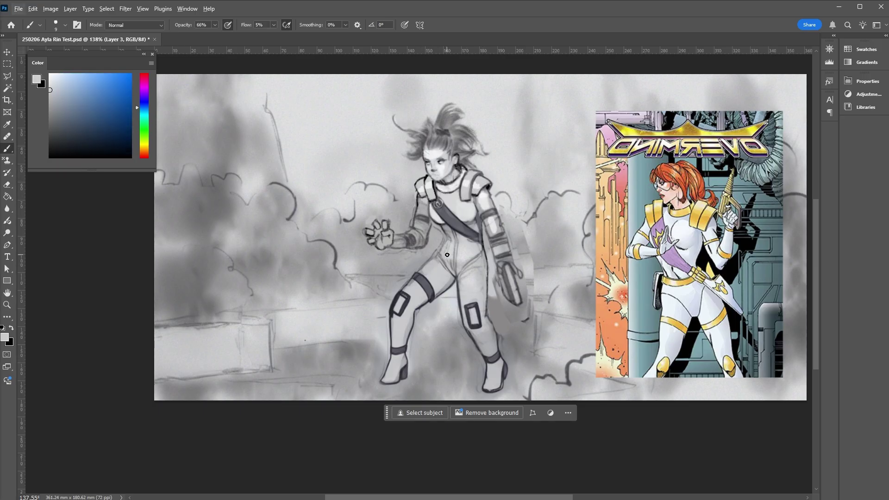
- Paint over the seam lines on the abdomen and pelvis with sampled light tones to smooth the suit
{"action": "left_click", "coordinate": [450, 262], "text": "alt"}
{"action": "key", "text": "bracketleft"}
{"action": "key", "text": "bracketleft"}
{"action": "key", "text": "bracketleft"}
{"action": "key", "text": "bracketleft"}
{"action": "key", "text": "bracketleft"}
{"action": "left_click", "coordinate": [391, 301], "text": "alt"}
{"action": "left_click", "coordinate": [429, 263], "text": "alt"}
{"action": "left_click", "coordinate": [447, 245], "text": "alt"}
{"action": "key", "text": "bracketright"}
{"action": "key", "text": "bracketright"}
{"action": "key", "text": "bracketright"}
{"action": "key", "text": "bracketright"}
{"action": "key", "text": "d"}
{"action": "key", "text": "x"}
{"action": "key", "text": "bracketleft"}
{"action": "key", "text": "bracketleft"}
{"action": "key", "text": "bracketleft"}
{"action": "key", "text": "bracketleft"}
{"action": "key", "text": "bracketleft"}
{"action": "key", "text": "bracketleft"}
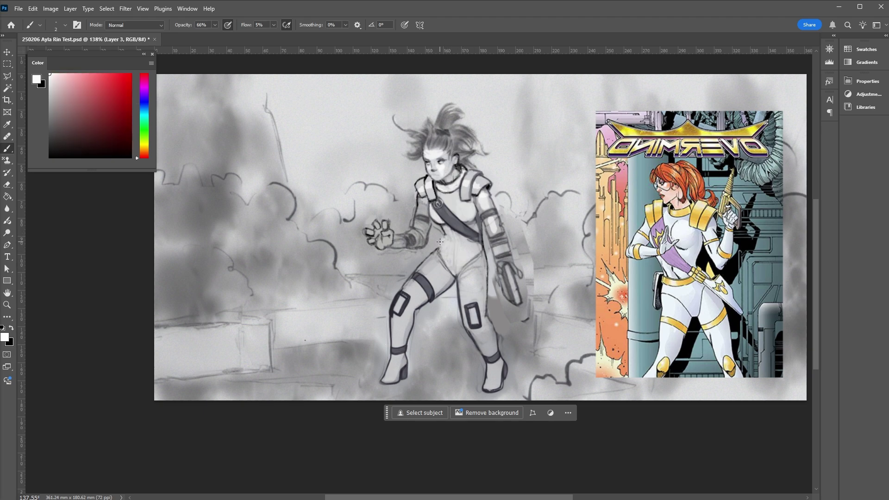
{"action": "key", "text": "x"}
- Flip the view back, paint a dark belt around the waist, and paint out the lower part of the sash
{"action": "key", "text": "ctrl+shift+h"}
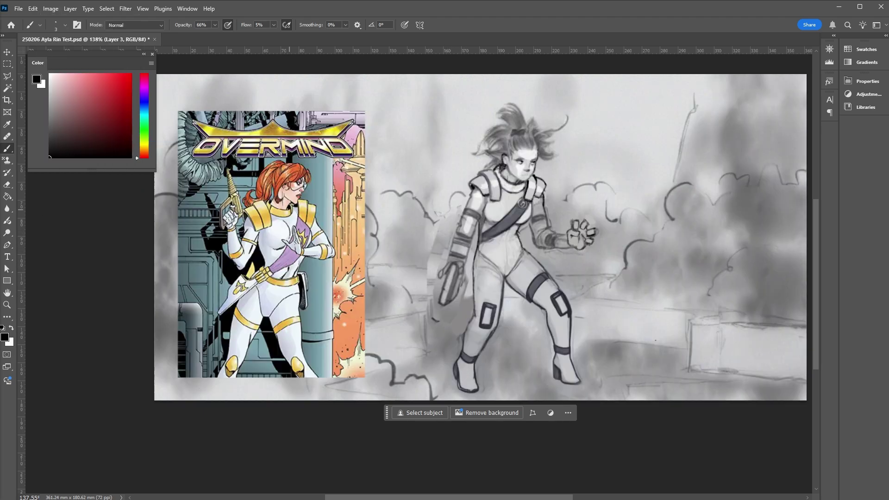
{"action": "left_click", "coordinate": [491, 239], "text": "alt"}
{"action": "key", "text": "bracketleft"}
{"action": "key", "text": "bracketleft"}
{"action": "key", "text": "bracketleft"}
{"action": "key", "text": "d"}
{"action": "left_click", "coordinate": [482, 244], "text": "alt"}
{"action": "key", "text": "bracketright"}
{"action": "key", "text": "bracketright"}
{"action": "key", "text": "bracketright"}
{"action": "key", "text": "bracketright"}
{"action": "key", "text": "bracketright"}
{"action": "key", "text": "bracketright"}
{"action": "key", "text": "bracketright"}
{"action": "left_click", "coordinate": [487, 234], "text": "alt"}
{"action": "left_click", "coordinate": [502, 220], "text": "alt"}
{"action": "left_click", "coordinate": [486, 232], "text": "alt"}
{"action": "left_click", "coordinate": [485, 232], "text": "alt"}
{"action": "left_click", "coordinate": [394, 344], "text": "alt"}
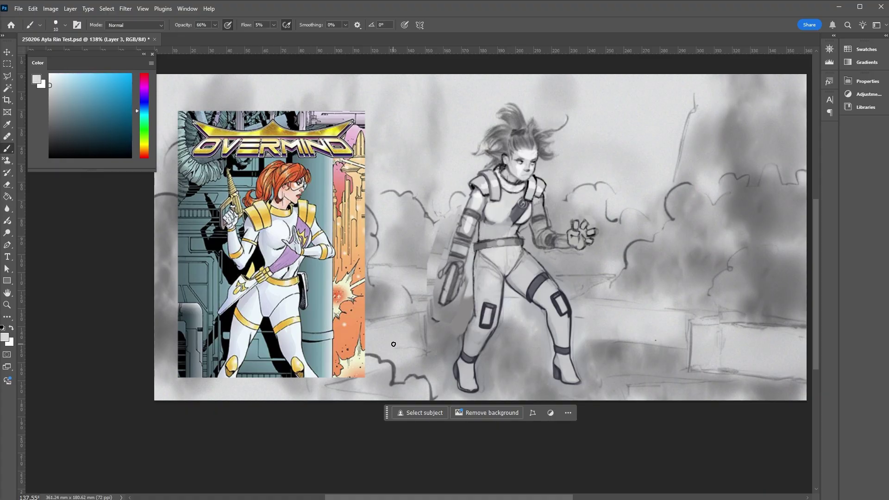
- Set the brush opacity to 88% and repaint the chest sash as a solid dark band reaching the hip
{"action": "left_click", "coordinate": [486, 251], "text": "alt"}
{"action": "key", "text": "bracketleft"}
{"action": "key", "text": "bracketleft"}
{"action": "key", "text": "bracketleft"}
{"action": "mouse_move", "coordinate": [482, 254]}
{"action": "left_mouse_down"}
{"action": "mouse_move", "coordinate": [451, 299]}
{"action": "mouse_move", "coordinate": [521, 214]}
{"action": "mouse_move", "coordinate": [432, 342]}
{"action": "mouse_move", "coordinate": [484, 252]}
{"action": "left_mouse_up"}
{"action": "key", "text": "8"}
{"action": "key", "text": "8"}
{"action": "left_click", "coordinate": [493, 244], "text": "alt"}
{"action": "left_click", "coordinate": [516, 202], "text": "alt"}
{"action": "key", "text": "d"}
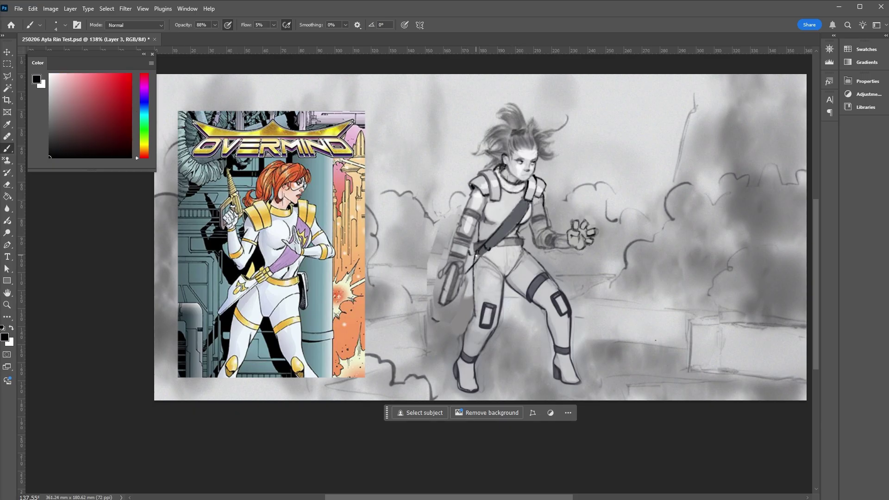
- Paint light clasp details where the sash meets the belt at the hip
{"action": "key", "text": "x"}
{"action": "key", "text": "x"}
{"action": "key", "text": "x"}
{"action": "left_click", "coordinate": [458, 312], "text": "alt"}
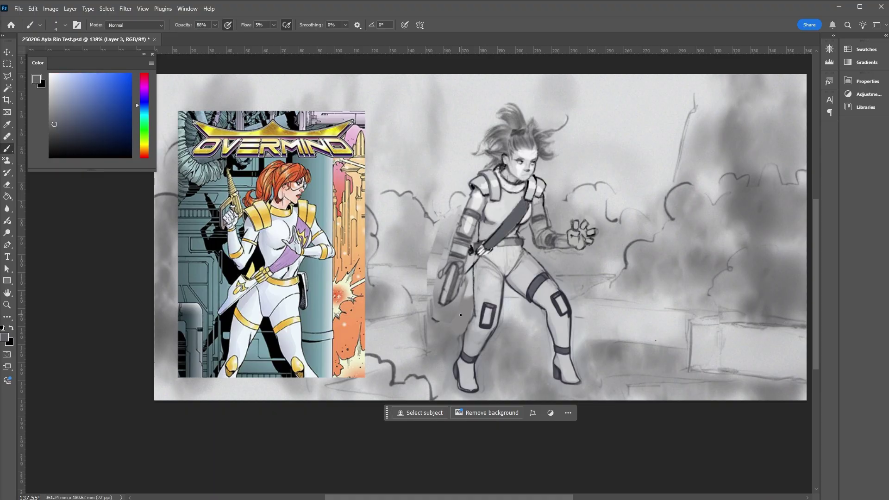
- Shade the chest with a sampled grey and refine the eyes and mouth on the face
{"action": "left_click", "coordinate": [491, 221], "text": "alt"}
{"action": "key", "text": "bracketleft"}
{"action": "key", "text": "bracketleft"}
{"action": "key", "text": "bracketleft"}
{"action": "key", "text": "bracketleft"}
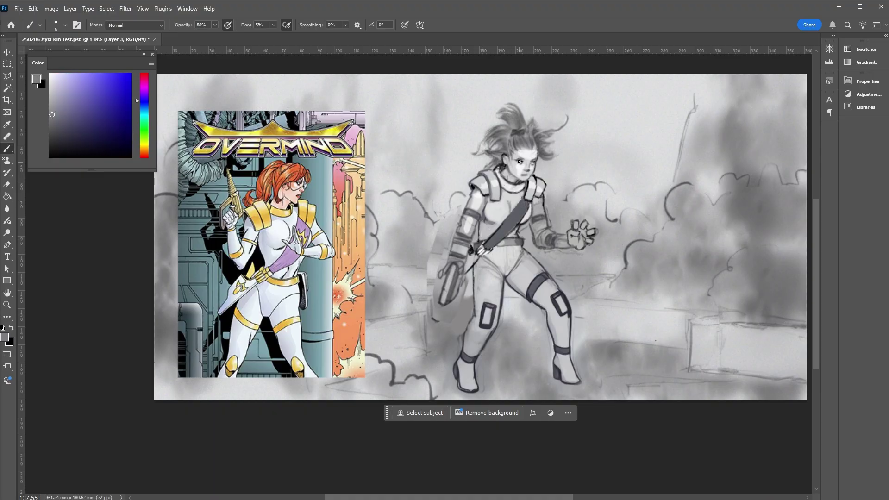
- Retouch the chest, shoulder, hips and upper thighs of the suit with sampled greys and black
{"action": "left_click", "coordinate": [503, 192], "text": "alt"}
{"action": "key", "text": "d"}
{"action": "left_click", "coordinate": [524, 187], "text": "alt"}
{"action": "key", "text": "d"}
{"action": "left_click", "coordinate": [486, 269], "text": "alt"}
{"action": "left_click", "coordinate": [518, 255], "text": "alt"}
{"action": "left_click", "coordinate": [514, 262], "text": "alt"}
{"action": "left_click", "coordinate": [510, 272], "text": "alt"}
{"action": "left_click", "coordinate": [538, 200], "text": "alt"}
- Enlarge the brush and paint out the pad on the lowered arm's forearm with sampled light grey
{"action": "key", "text": "bracketright"}
{"action": "key", "text": "bracketright"}
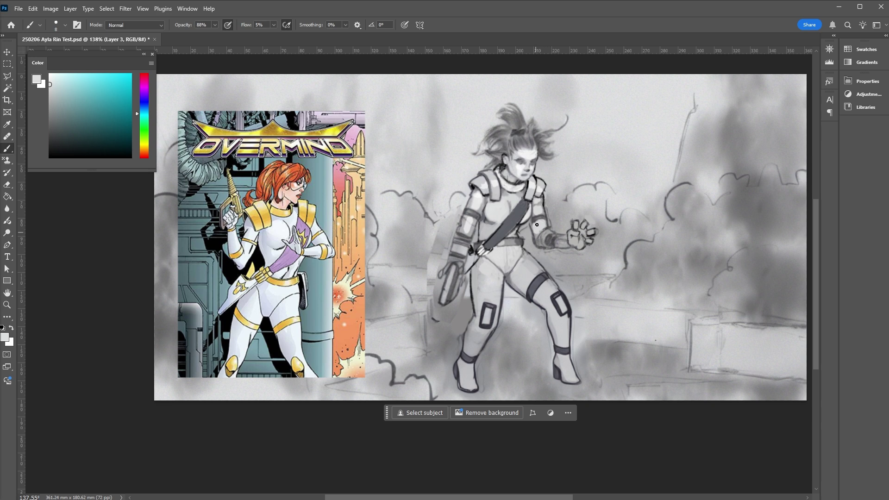
{"action": "left_click_drag", "start_coordinate": [467, 217], "coordinate": [468, 240]}
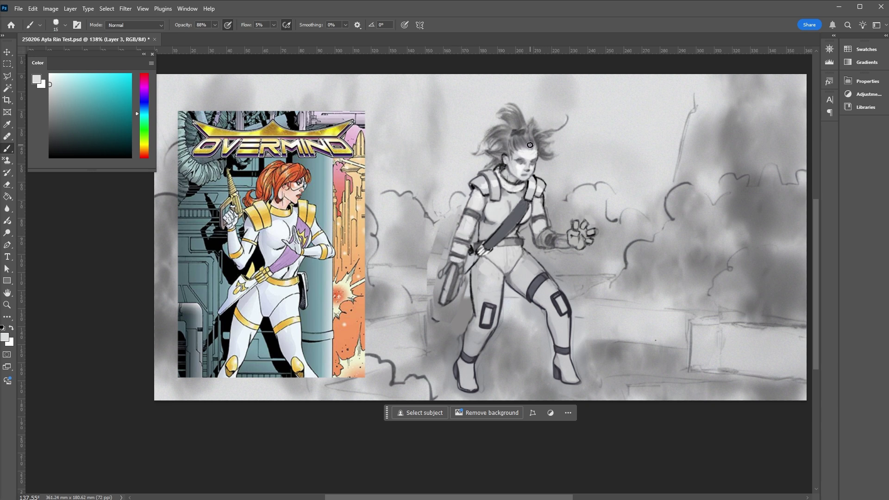
- Paint light streaks through the hair and add a thin dark headband
{"action": "key", "text": "bracketright"}
{"action": "left_click_drag", "start_coordinate": [493, 153], "coordinate": [532, 130]}
{"action": "key", "text": "d"}
{"action": "key", "text": "bracketleft"}
{"action": "key", "text": "bracketleft"}
{"action": "key", "text": "bracketleft"}
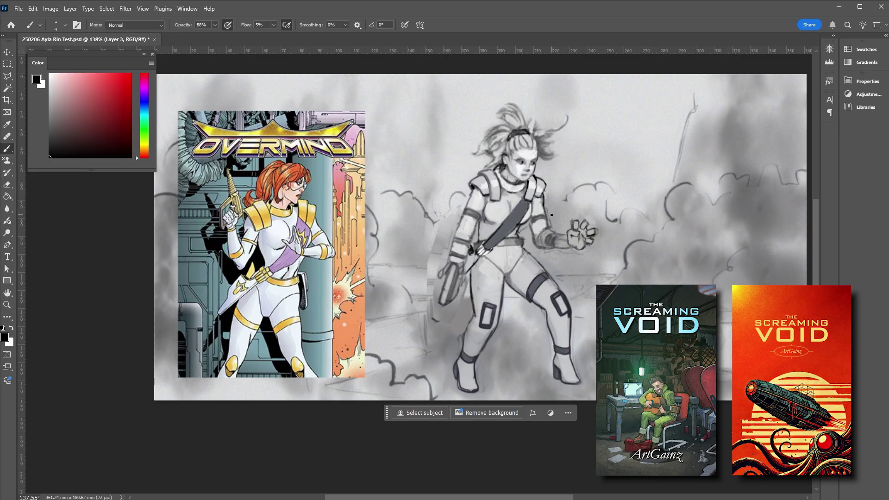
- Repaint the forearm of the raised arm in white with narrow bands near the wrist
{"action": "key", "text": "x"}
{"action": "key", "text": "bracketright"}
{"action": "key", "text": "bracketright"}
{"action": "key", "text": "bracketright"}
{"action": "left_click_drag", "start_coordinate": [543, 235], "coordinate": [558, 241]}
{"action": "key", "text": "x"}
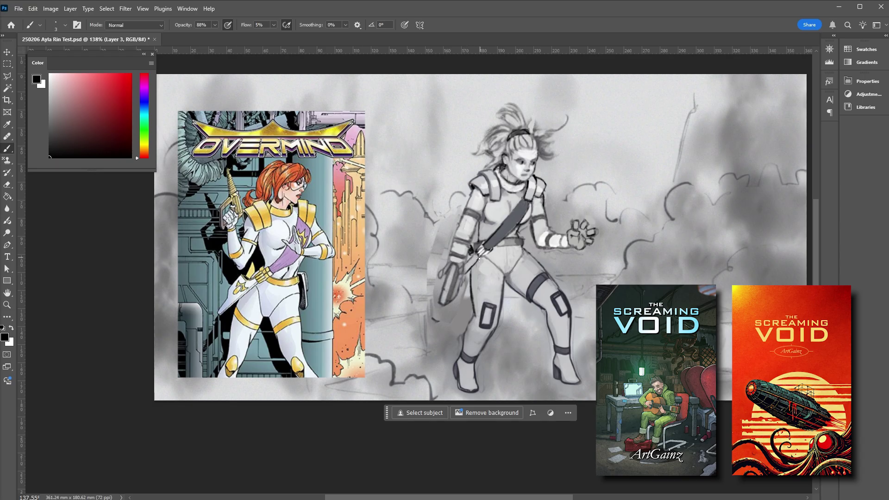
- Flip the view horizontally and repaint the lowered hand's gun as a slimmer shape, using sampled grey and black
{"action": "key", "text": "h"}
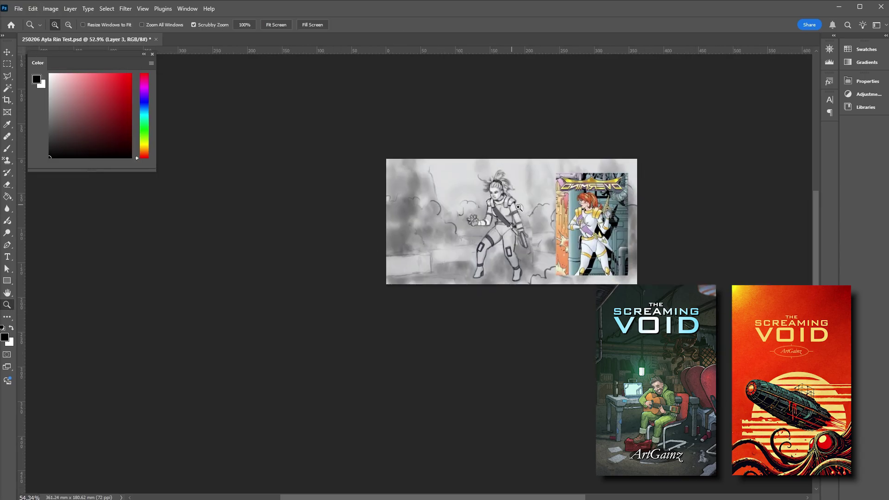
{"action": "key", "text": "bracketright"}
{"action": "key", "text": "bracketright"}
{"action": "key", "text": "bracketright"}
{"action": "key", "text": "bracketright"}
{"action": "key", "text": "bracketright"}
{"action": "key", "text": "bracketright"}
{"action": "key", "text": "bracketright"}
{"action": "left_click", "coordinate": [498, 277], "text": "alt"}
{"action": "mouse_move", "coordinate": [493, 260]}
{"action": "left_mouse_down"}
{"action": "mouse_move", "coordinate": [492, 290]}
{"action": "mouse_move", "coordinate": [480, 268]}
{"action": "mouse_move", "coordinate": [512, 306]}
{"action": "mouse_move", "coordinate": [496, 256]}
{"action": "left_mouse_up"}
{"action": "key", "text": "d"}
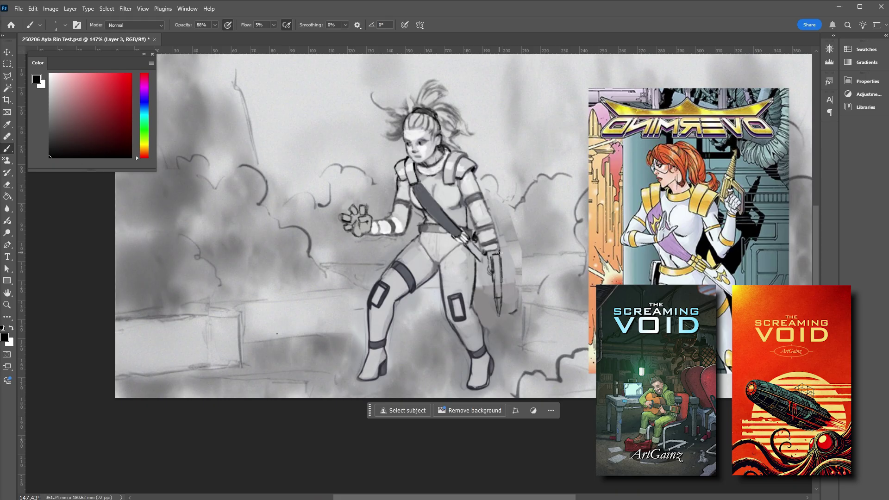
- Paint out the dark bands on the gun arm with sampled light grey and repaint them as slimmer grey bands
{"action": "key", "text": "bracketright"}
{"action": "key", "text": "bracketright"}
{"action": "key", "text": "bracketright"}
{"action": "left_click", "coordinate": [499, 252], "text": "alt"}
{"action": "left_click_drag", "start_coordinate": [491, 236], "coordinate": [470, 194]}
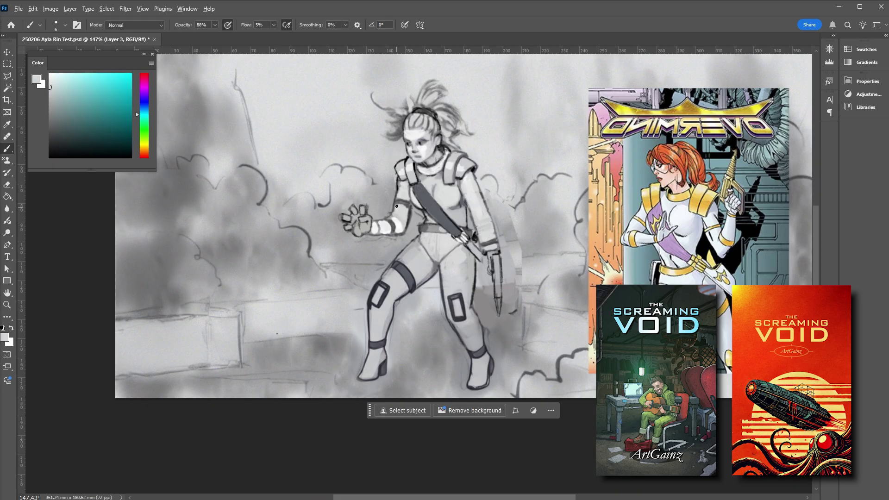
{"action": "left_click", "coordinate": [410, 211], "text": "alt"}
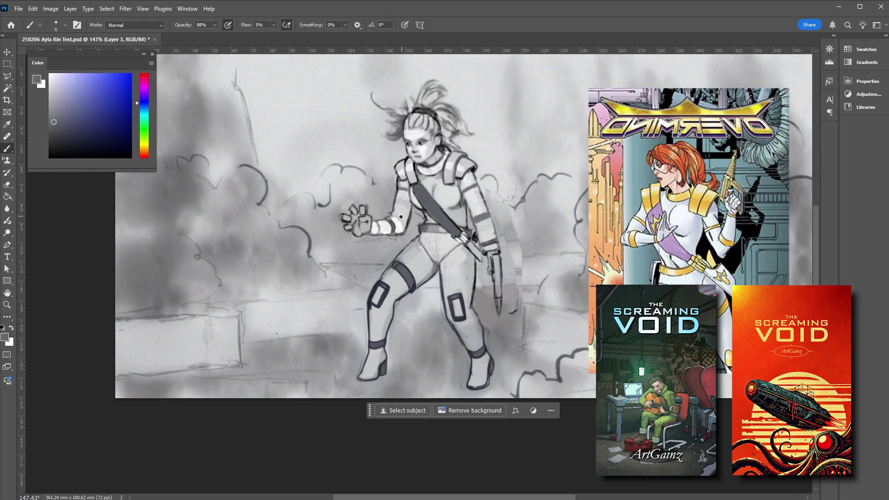
- Brighten the chest, hips and thighs of the suit with white and sampled light greys
{"action": "key", "text": "x"}
{"action": "key", "text": "d"}
{"action": "key", "text": "x"}
{"action": "key", "text": "bracketright"}
{"action": "key", "text": "bracketright"}
{"action": "key", "text": "bracketright"}
{"action": "key", "text": "bracketright"}
{"action": "key", "text": "bracketright"}
{"action": "left_click_drag", "start_coordinate": [437, 185], "coordinate": [452, 199]}
{"action": "mouse_move", "coordinate": [426, 233]}
{"action": "left_mouse_down"}
{"action": "mouse_move", "coordinate": [448, 243]}
{"action": "mouse_move", "coordinate": [405, 257]}
{"action": "mouse_move", "coordinate": [403, 270]}
{"action": "left_mouse_up"}
{"action": "left_click", "coordinate": [407, 253], "text": "alt"}
{"action": "left_click", "coordinate": [456, 271], "text": "alt"}
{"action": "left_click", "coordinate": [457, 273], "text": "alt"}
{"action": "left_click_drag", "start_coordinate": [454, 259], "coordinate": [451, 282]}
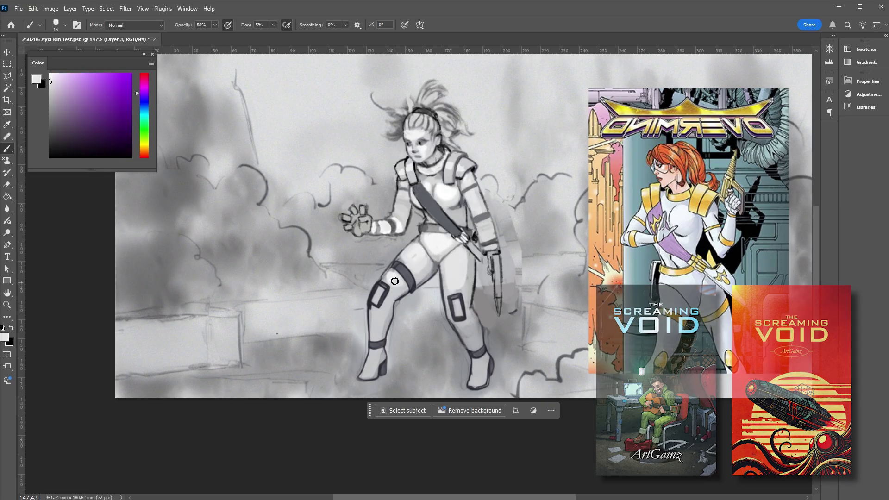
- Replace the rectangular knee pads on both legs with shaded grey oval pads
{"action": "left_click", "coordinate": [461, 308], "text": "alt"}
{"action": "mouse_move", "coordinate": [380, 304]}
{"action": "left_mouse_down"}
{"action": "mouse_move", "coordinate": [456, 310]}
{"action": "mouse_move", "coordinate": [381, 300]}
{"action": "left_mouse_up"}
{"action": "key", "text": "bracketleft"}
{"action": "key", "text": "bracketleft"}
{"action": "key", "text": "bracketleft"}
{"action": "key", "text": "bracketleft"}
{"action": "key", "text": "bracketleft"}
{"action": "key", "text": "x"}
{"action": "left_click_drag", "start_coordinate": [461, 312], "coordinate": [456, 304]}
{"action": "left_click_drag", "start_coordinate": [380, 287], "coordinate": [376, 308]}
{"action": "left_click", "coordinate": [377, 296], "text": "alt"}
{"action": "left_click_drag", "start_coordinate": [459, 301], "coordinate": [458, 318]}
{"action": "key", "text": "bracketright"}
{"action": "key", "text": "bracketright"}
{"action": "key", "text": "bracketright"}
{"action": "key", "text": "bracketright"}
{"action": "key", "text": "x"}
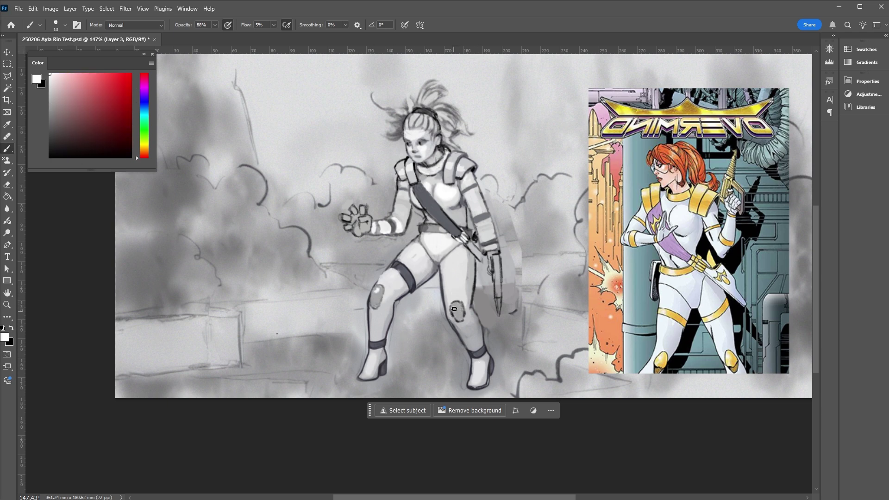
- Switch to ComfyUI and examine the running AylaRinTest001 workflow, from the model loaders to the preview images
{"action": "key", "text": "ctrl+minus"}
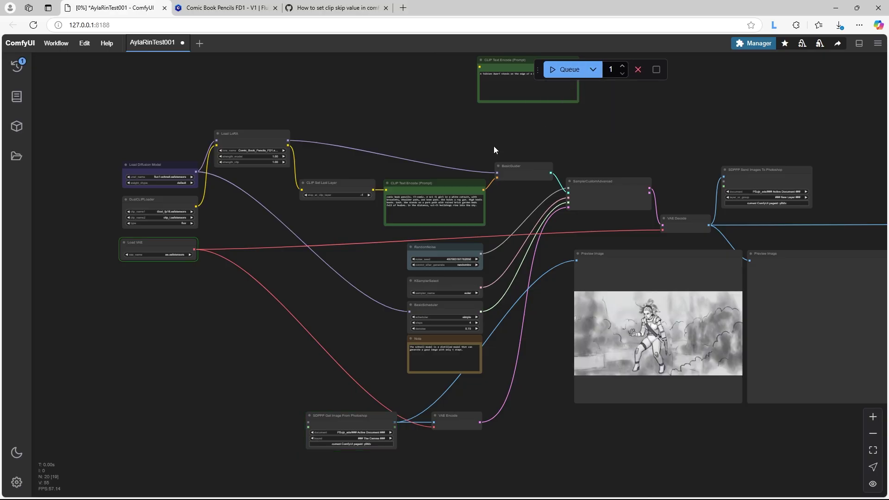
{"action": "scroll", "coordinate": [167, 213], "scroll_direction": "up", "scroll_amount": 10}
{"action": "scroll", "coordinate": [268, 127], "scroll_direction": "down", "scroll_amount": 15}
{"action": "scroll", "coordinate": [190, 138], "scroll_direction": "up", "scroll_amount": 8}
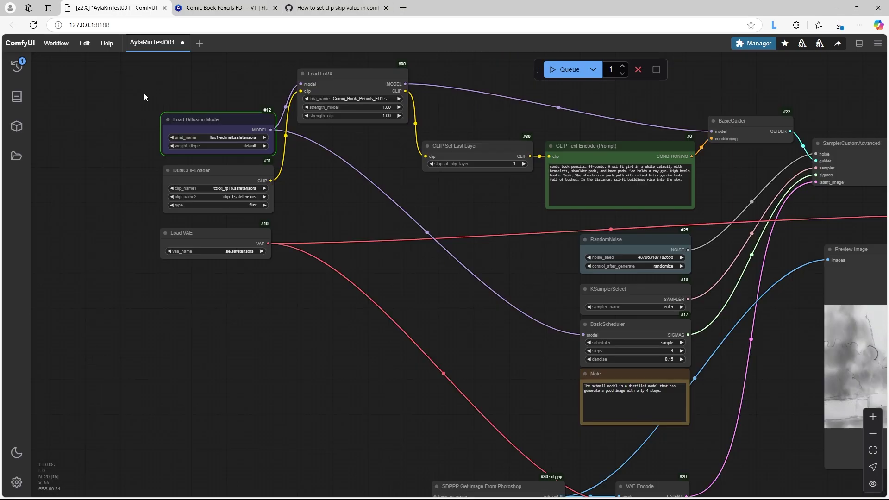
{"action": "scroll", "coordinate": [135, 93], "scroll_direction": "down", "scroll_amount": 5}
{"action": "scroll", "coordinate": [171, 133], "scroll_direction": "up", "scroll_amount": 5}
{"action": "scroll", "coordinate": [129, 256], "scroll_direction": "down", "scroll_amount": 8}
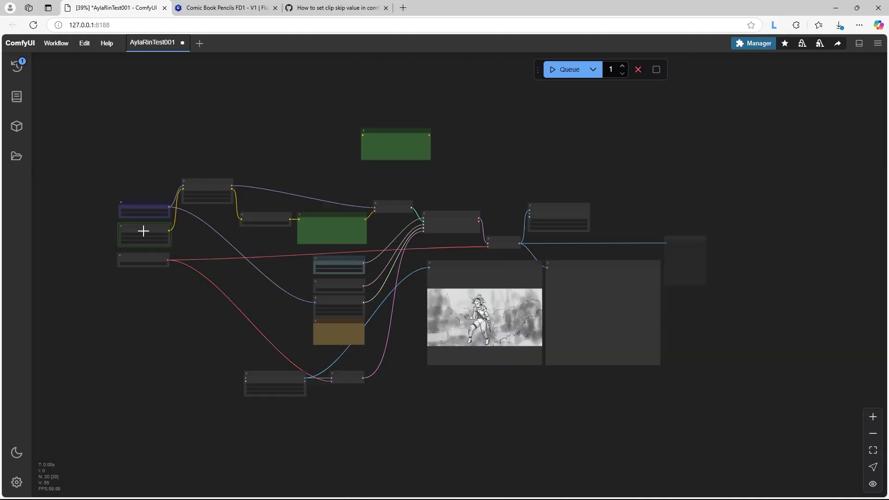
{"action": "scroll", "coordinate": [143, 231], "scroll_direction": "up", "scroll_amount": 8}
{"action": "scroll", "coordinate": [246, 153], "scroll_direction": "down", "scroll_amount": 6}
{"action": "scroll", "coordinate": [584, 166], "scroll_direction": "up", "scroll_amount": 5}
{"action": "scroll", "coordinate": [462, 187], "scroll_direction": "up", "scroll_amount": 2}
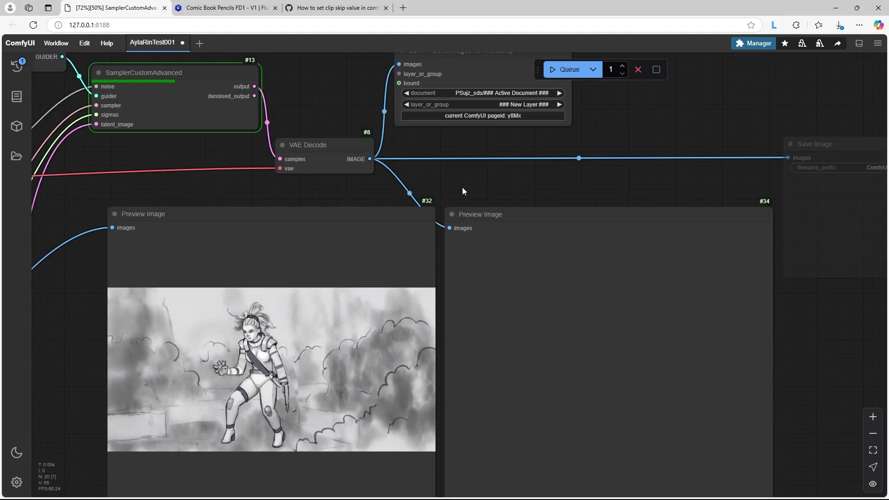
{"action": "scroll", "coordinate": [665, 433], "scroll_direction": "up", "scroll_amount": 4}
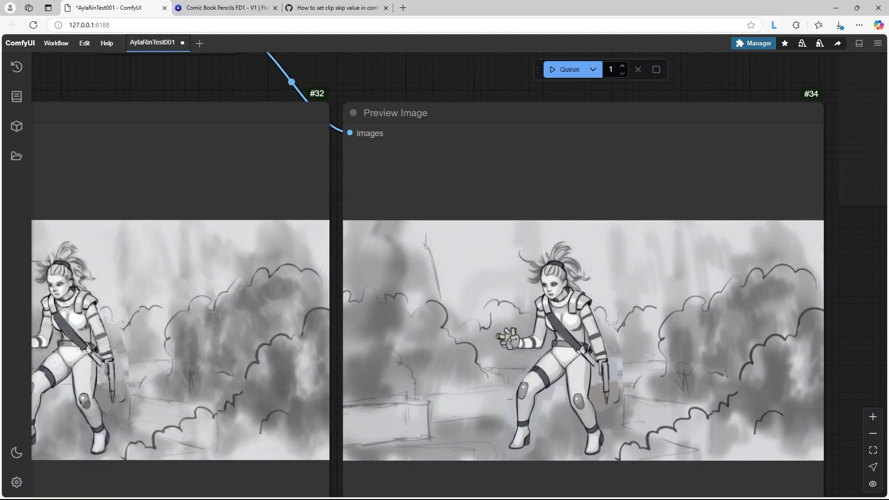
- Check the generated layer in Photoshop, run the ComfyUI workflow again with denoise 0.25, and return to Photoshop
{"action": "left_click", "coordinate": [471, 489]}
{"action": "scroll", "coordinate": [387, 253], "scroll_direction": "up", "scroll_amount": 3}
{"action": "scroll", "coordinate": [386, 254], "scroll_direction": "down", "scroll_amount": 2}
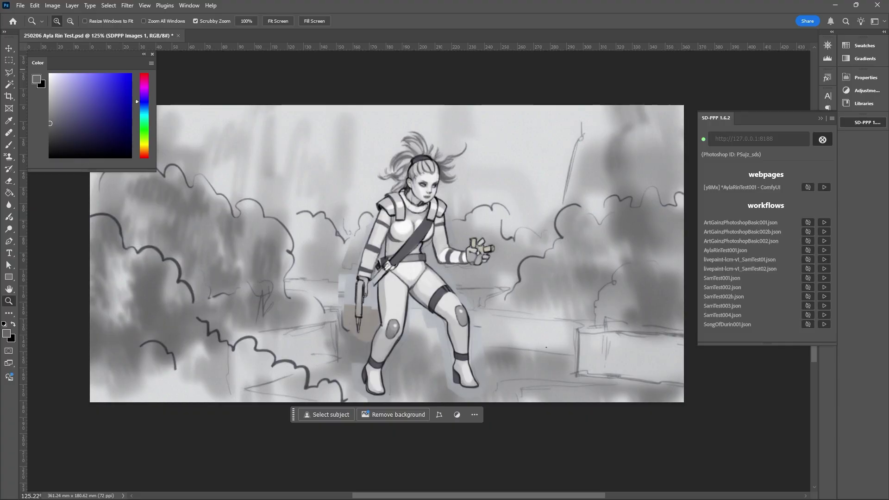
{"action": "left_click", "coordinate": [448, 489]}
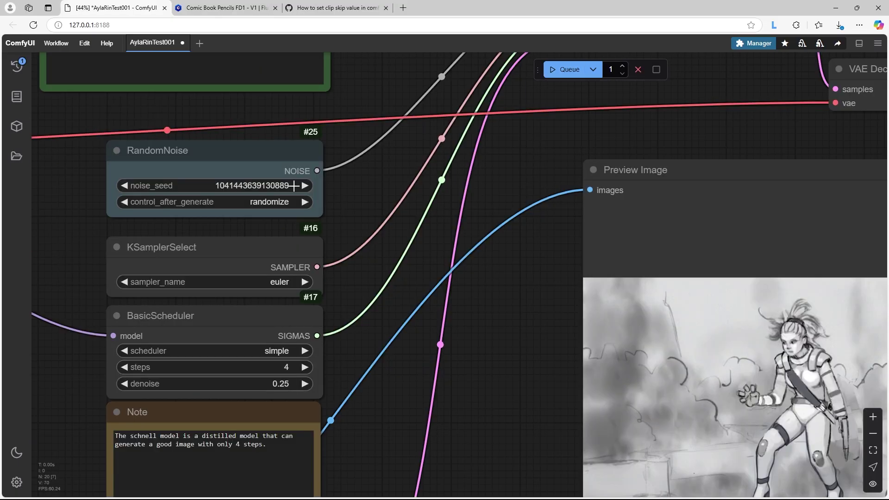
{"action": "key", "text": "alt+Tab"}
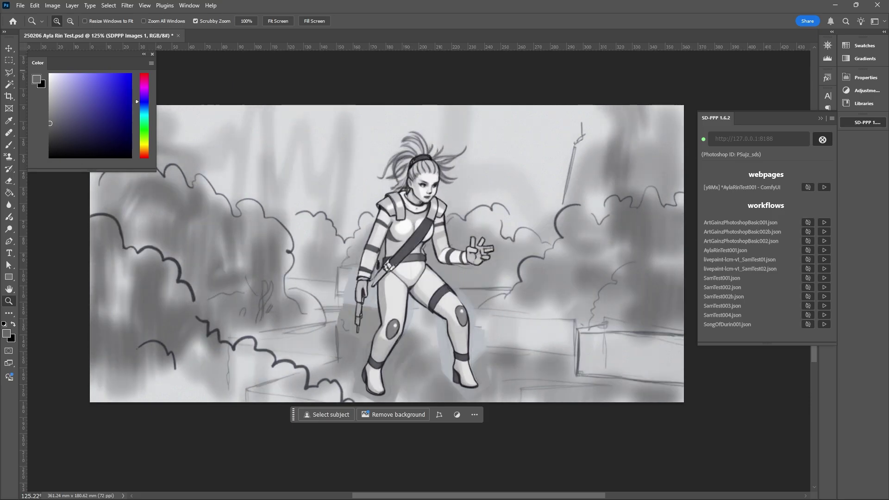
- Switch to ComfyUI to generate another version of the image, and return to Photoshop with it
{"action": "key", "text": "alt+Tab"}
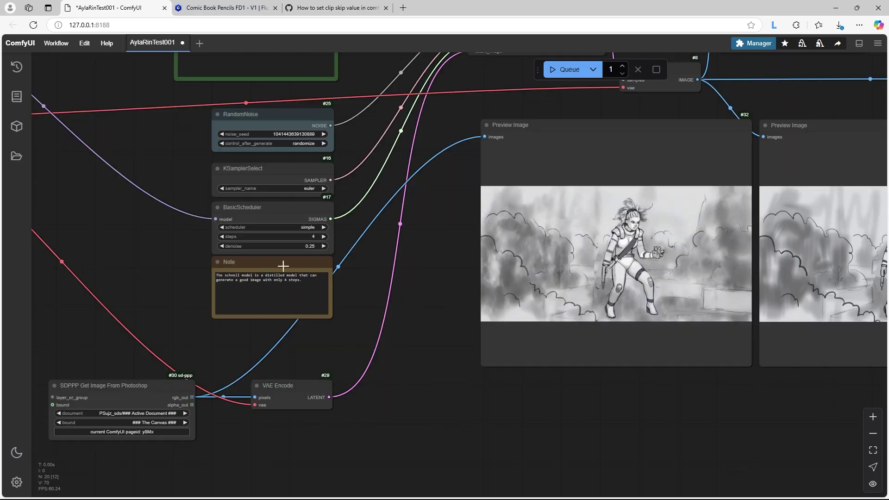
{"action": "scroll", "coordinate": [409, 198], "scroll_direction": "up", "scroll_amount": 10}
{"action": "key", "text": "alt+Tab"}
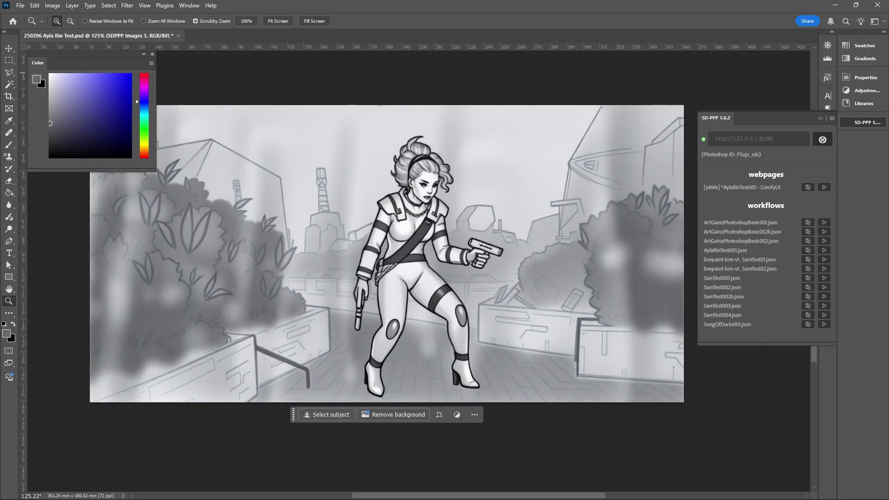
- Paint white on the generated layer's mask to reveal its background and the new head
{"action": "key", "text": "b"}
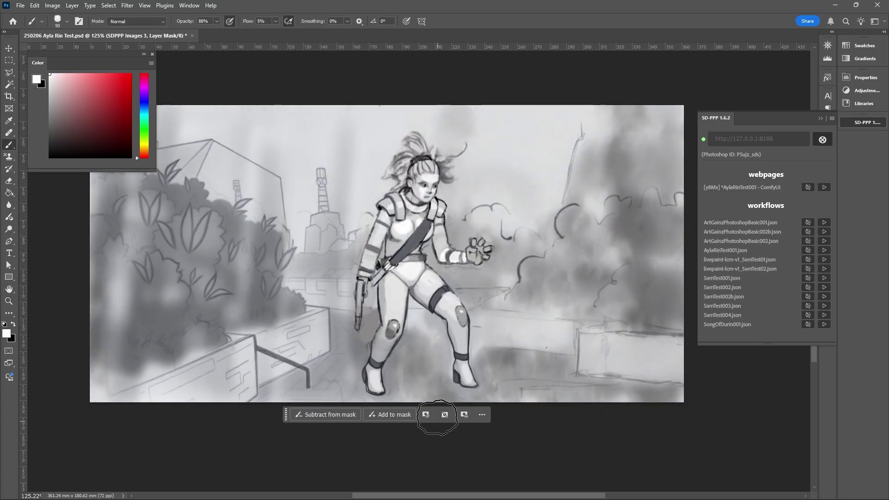
{"action": "key", "text": "bracketleft"}
{"action": "key", "text": "bracketleft"}
{"action": "key", "text": "bracketleft"}
{"action": "key", "text": "bracketleft"}
{"action": "key", "text": "bracketleft"}
{"action": "key", "text": "bracketleft"}
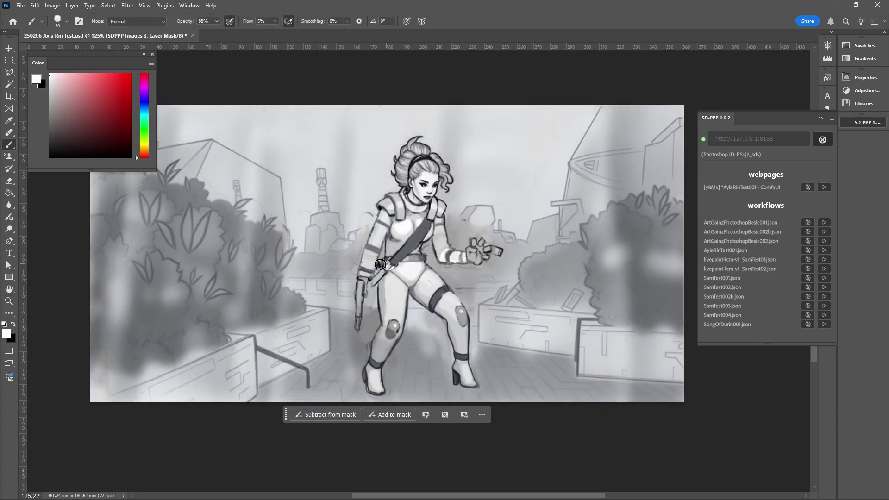
- Reveal the generated suit, arms, guns and legs on the layer mask with smaller brushes, keeping the original knee pads
{"action": "mouse_move", "coordinate": [407, 200]}
{"action": "left_mouse_down"}
{"action": "mouse_move", "coordinate": [398, 204]}
{"action": "mouse_move", "coordinate": [410, 204]}
{"action": "mouse_move", "coordinate": [387, 245]}
{"action": "mouse_move", "coordinate": [384, 278]}
{"action": "left_mouse_up"}
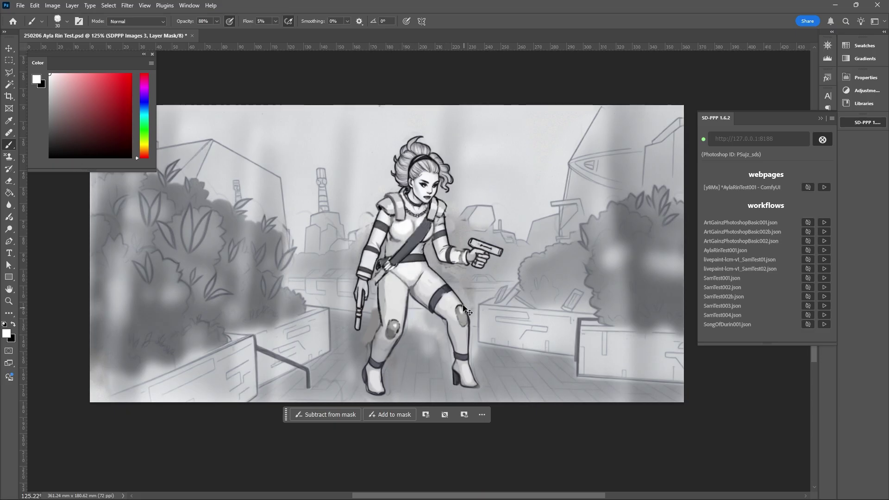
{"action": "key", "text": "bracketleft"}
{"action": "key", "text": "bracketleft"}
{"action": "key", "text": "bracketleft"}
{"action": "key", "text": "bracketleft"}
{"action": "key", "text": "bracketleft"}
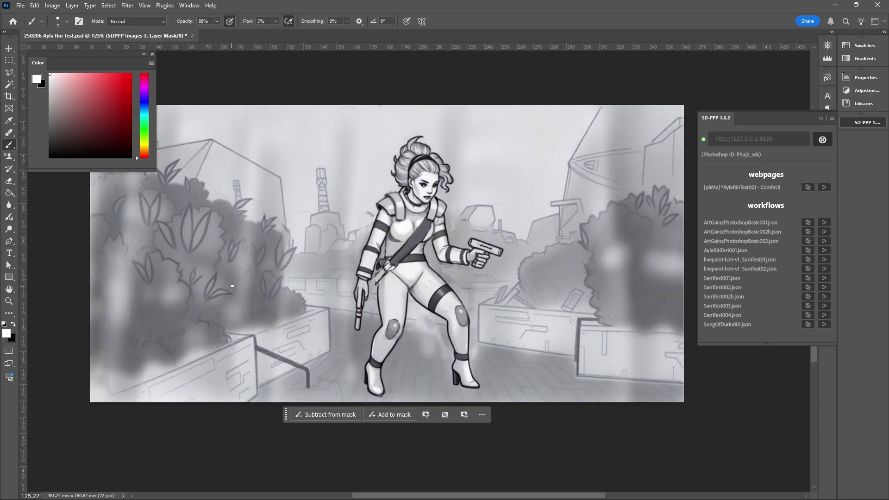
- Set the brush mode to Lighter Color and clean up the large building behind the right bush with sampled light grey
{"action": "scroll", "coordinate": [558, 206], "scroll_direction": "up", "scroll_amount": 1}
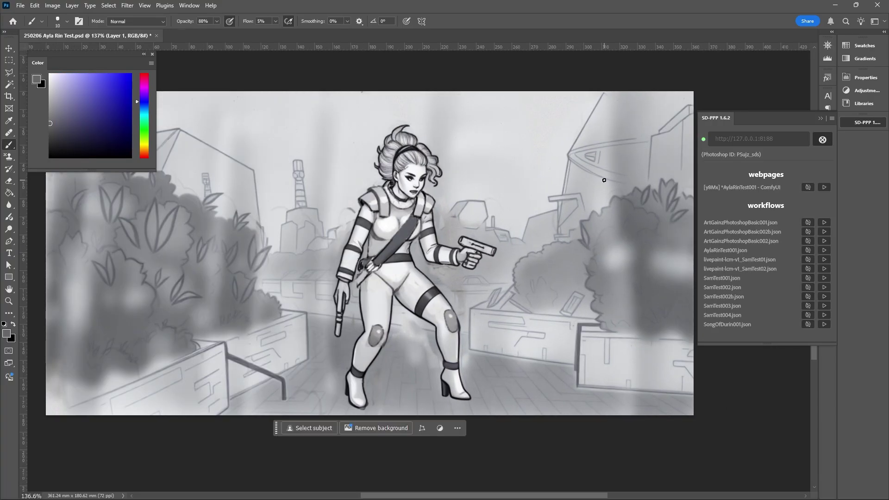
{"action": "left_click", "coordinate": [557, 205], "text": "alt"}
{"action": "left_click", "coordinate": [574, 226], "text": "alt"}
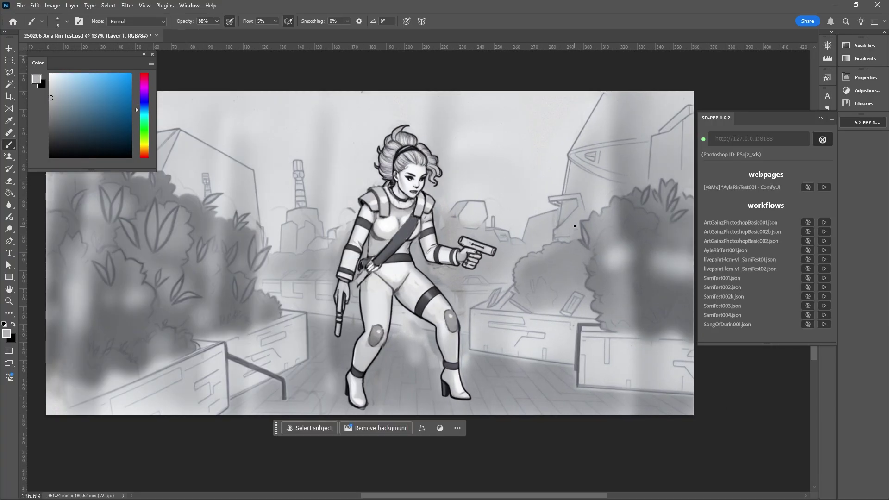
{"action": "key", "text": "d"}
{"action": "left_click", "coordinate": [563, 220], "text": "alt"}
{"action": "left_click", "coordinate": [137, 21]}
{"action": "left_click", "coordinate": [123, 134]}
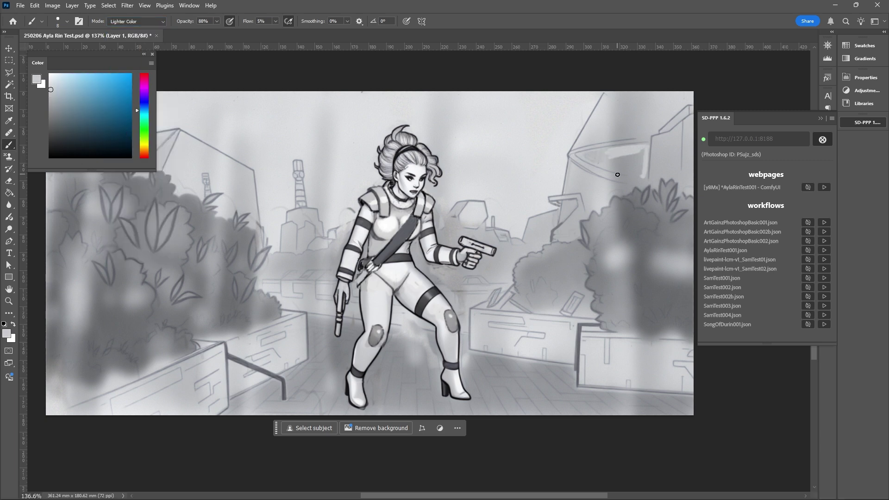
{"action": "key", "text": "bracketright"}
{"action": "key", "text": "bracketright"}
{"action": "left_click_drag", "start_coordinate": [632, 172], "coordinate": [646, 175]}
{"action": "left_click", "coordinate": [612, 153], "text": "alt"}
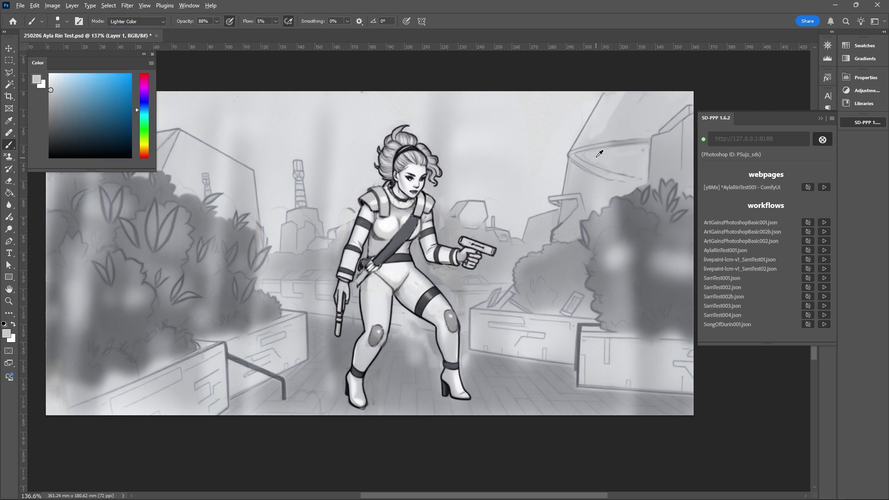
- Choose another brush preset and repaint the large bush above the right planter in an even grey
{"action": "left_click", "coordinate": [686, 110], "text": "alt"}
{"action": "left_click", "coordinate": [67, 21]}
{"action": "left_click", "coordinate": [65, 184]}
{"action": "key", "text": "Return"}
{"action": "left_click", "coordinate": [67, 21]}
{"action": "double_click", "coordinate": [110, 79]}
{"action": "mouse_move", "coordinate": [614, 272]}
{"action": "left_mouse_down"}
{"action": "mouse_move", "coordinate": [672, 319]}
{"action": "mouse_move", "coordinate": [624, 227]}
{"action": "mouse_move", "coordinate": [687, 316]}
{"action": "left_mouse_up"}
- Set the brush flow to 60% and draw horizontal brick courses on the right planter with sampled greys
{"action": "key", "text": "d"}
{"action": "key", "text": "bracketleft"}
{"action": "key", "text": "bracketleft"}
{"action": "key", "text": "bracketleft"}
{"action": "key", "text": "bracketleft"}
{"action": "key", "text": "bracketleft"}
{"action": "key", "text": "bracketleft"}
{"action": "key", "text": "bracketleft"}
{"action": "key", "text": "bracketleft"}
{"action": "key", "text": "bracketleft"}
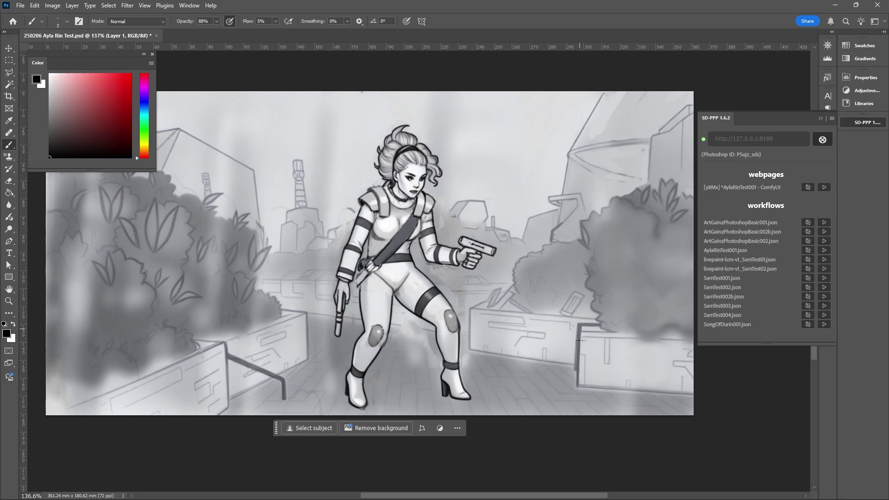
{"action": "key", "text": "bracketright"}
{"action": "key", "text": "bracketright"}
{"action": "key", "text": "bracketright"}
{"action": "key", "text": "shift+6"}
{"action": "left_click", "coordinate": [587, 326], "text": "alt"}
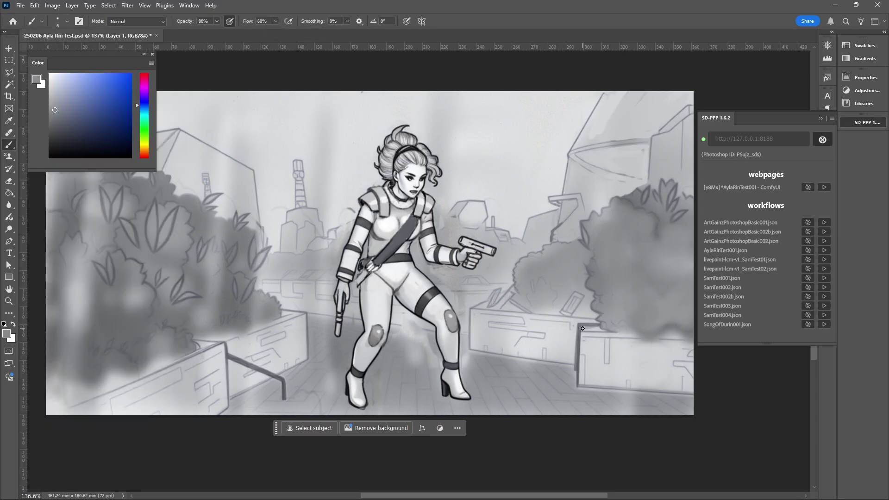
{"action": "left_click_drag", "start_coordinate": [636, 354], "coordinate": [605, 363]}
{"action": "left_click", "coordinate": [621, 350], "text": "alt"}
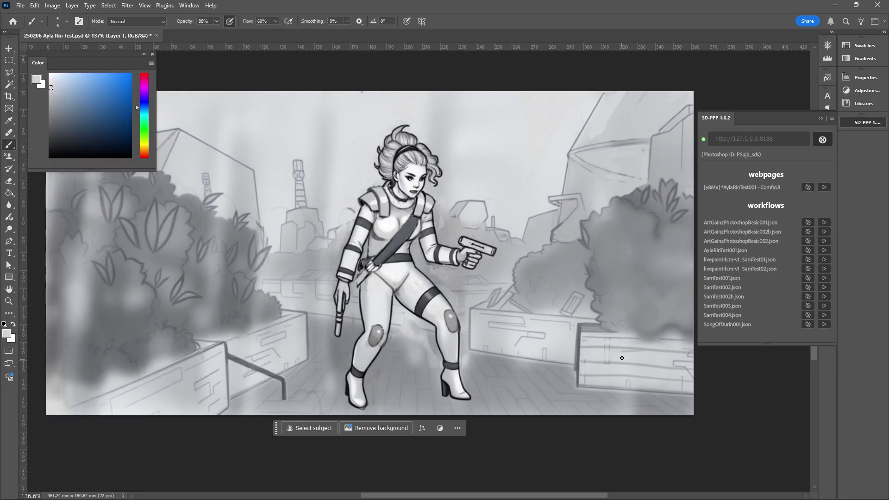
- Draw brick joints across the middle and right planters with a smaller brush
{"action": "left_click", "coordinate": [533, 331], "text": "alt"}
{"action": "key", "text": "bracketleft"}
{"action": "key", "text": "bracketleft"}
{"action": "key", "text": "bracketleft"}
{"action": "mouse_move", "coordinate": [542, 324]}
{"action": "left_mouse_down"}
{"action": "mouse_move", "coordinate": [490, 338]}
{"action": "mouse_move", "coordinate": [478, 312]}
{"action": "mouse_move", "coordinate": [577, 324]}
{"action": "left_mouse_up"}
{"action": "key", "text": "d"}
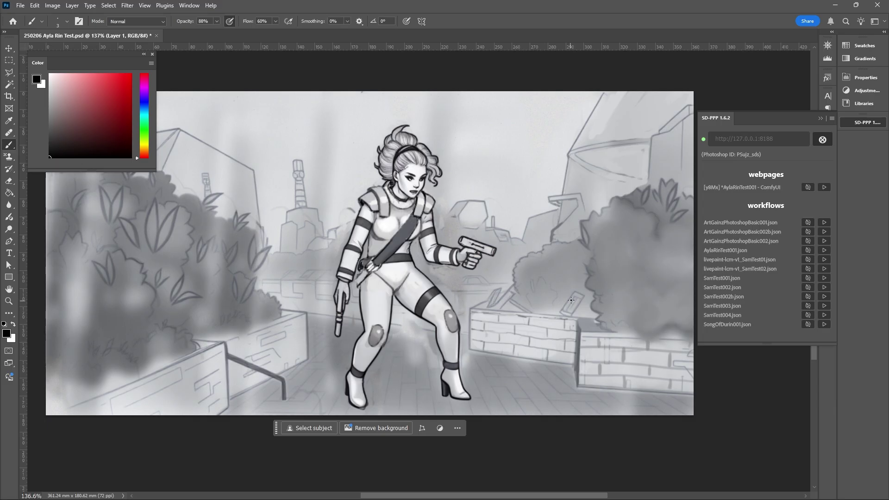
- Paint out the debris on top of the middle planter and extend the bush over it with sampled grey
{"action": "left_click", "coordinate": [495, 300], "text": "alt"}
{"action": "key", "text": "bracketright"}
{"action": "key", "text": "bracketright"}
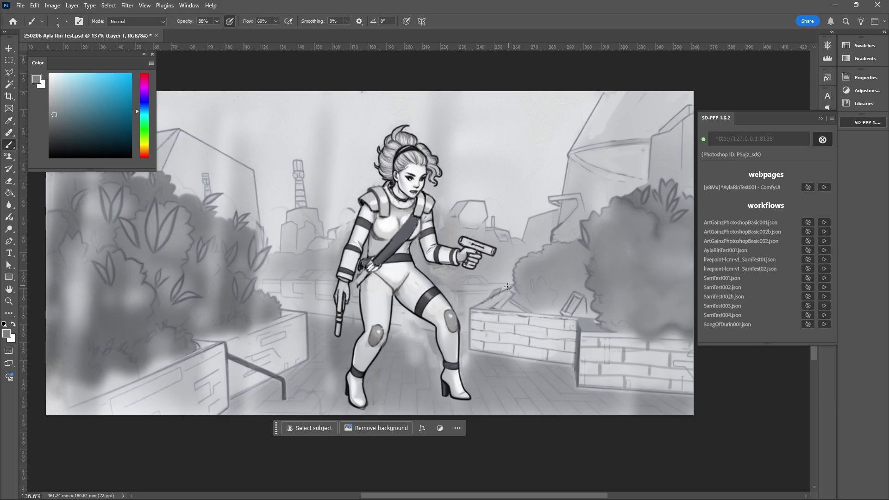
{"action": "left_click", "coordinate": [524, 297], "text": "alt"}
{"action": "left_click_drag", "start_coordinate": [523, 298], "coordinate": [497, 307]}
- Outline the right and middle bushes, the distant hedge and the low wall behind the heroine in black
{"action": "key", "text": "d"}
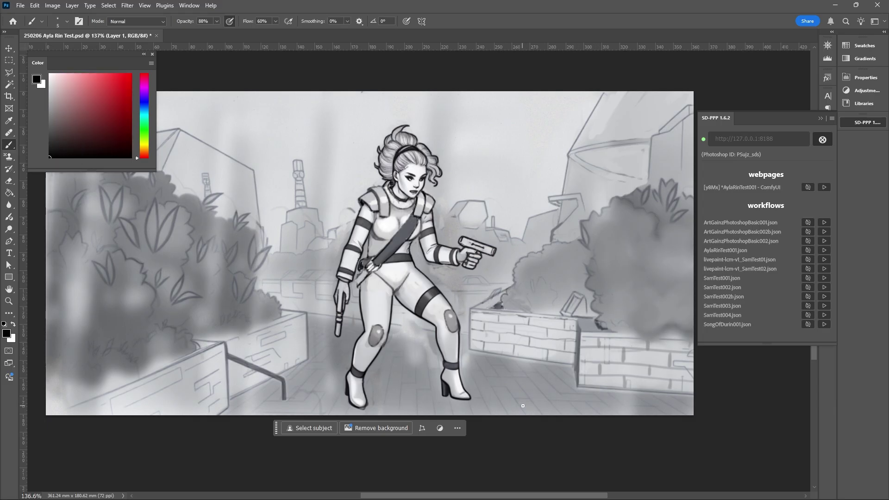
{"action": "left_click", "coordinate": [522, 406], "text": "alt"}
{"action": "key", "text": "d"}
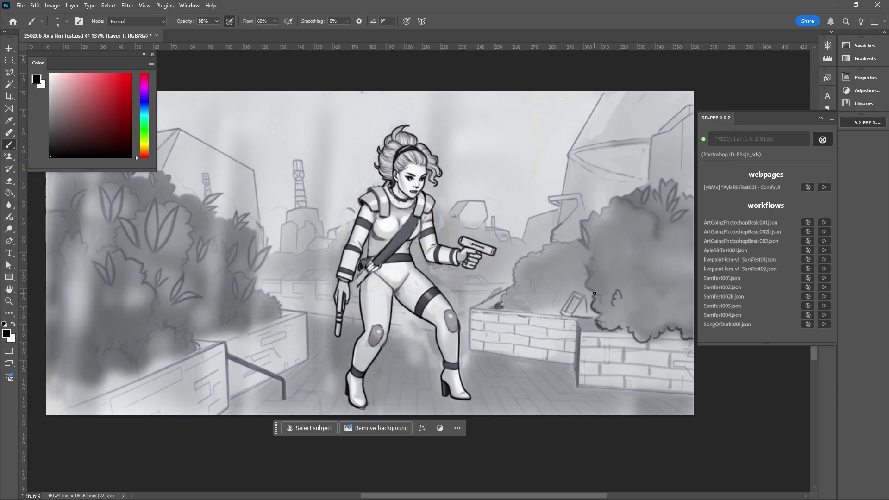
{"action": "left_click", "coordinate": [446, 216], "text": "alt"}
{"action": "key", "text": "d"}
{"action": "left_click", "coordinate": [486, 281], "text": "alt"}
{"action": "key", "text": "d"}
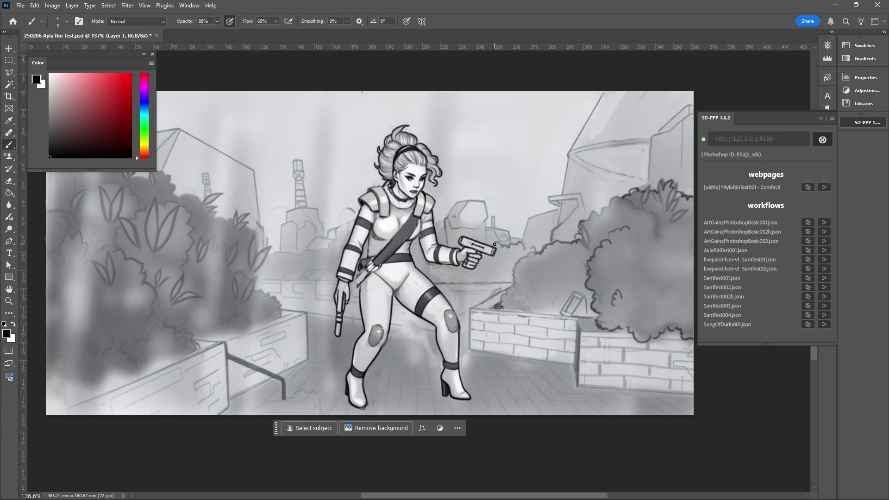
- Paint white vertical highlights on the wall of the round building behind the right bush and redraw its roof ribs in black
{"action": "left_click", "coordinate": [300, 280], "text": "alt"}
{"action": "left_click", "coordinate": [597, 180], "text": "alt"}
{"action": "key", "text": "d"}
{"action": "key", "text": "x"}
{"action": "left_click_drag", "start_coordinate": [604, 147], "coordinate": [603, 189]}
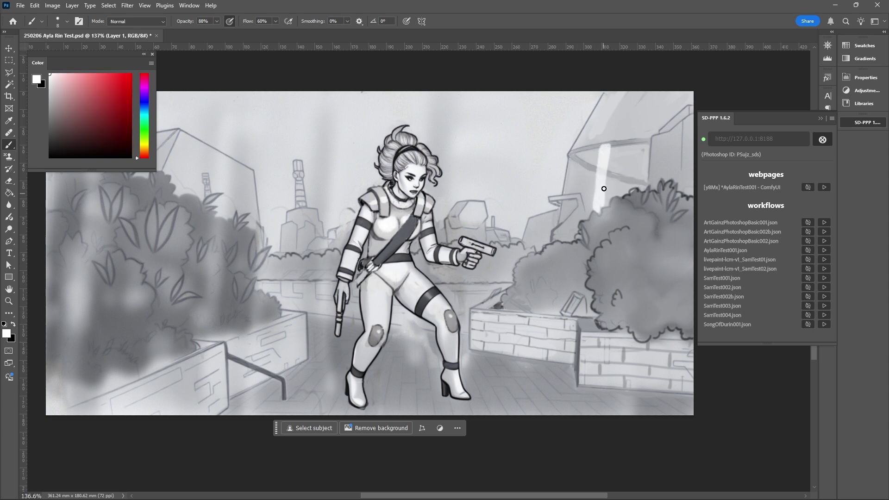
{"action": "left_click_drag", "start_coordinate": [609, 151], "coordinate": [607, 204]}
{"action": "left_click", "coordinate": [608, 158], "text": "alt"}
{"action": "left_click_drag", "start_coordinate": [619, 145], "coordinate": [620, 198]}
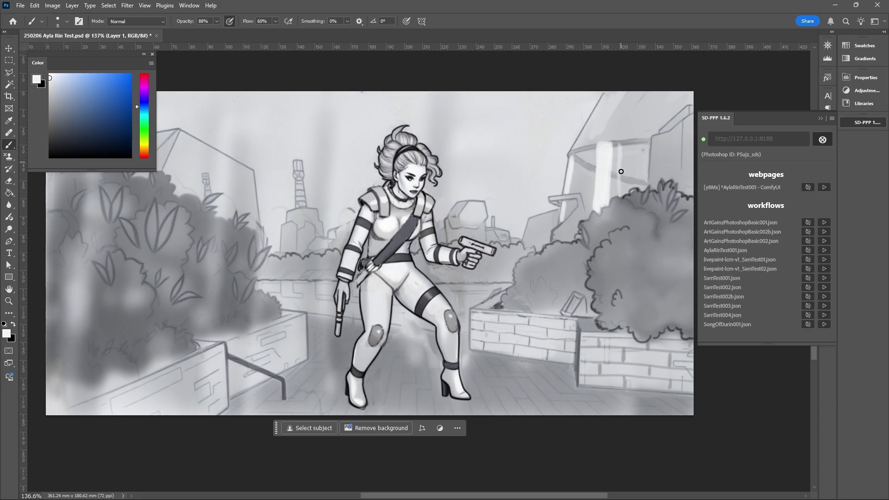
{"action": "key", "text": "d"}
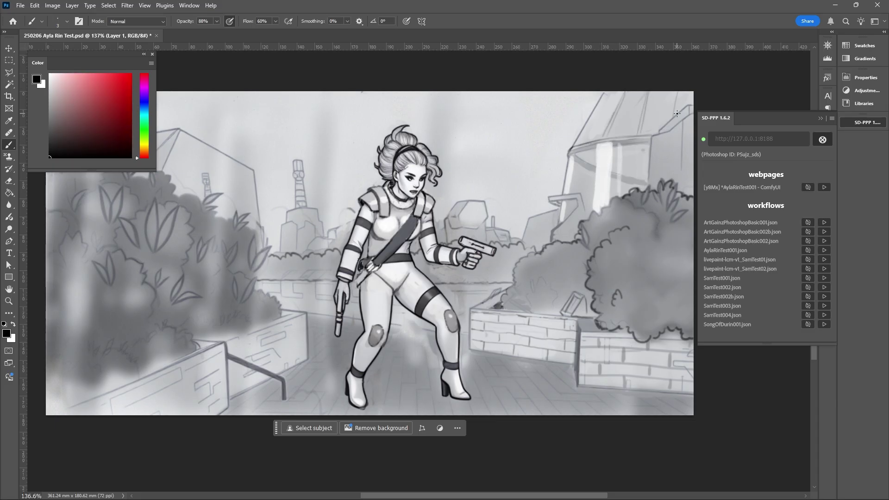
- Enlarge the brush to 15 px and even out the paving beside the left planters with a sampled grey
{"action": "key", "text": "bracketright"}
{"action": "key", "text": "bracketright"}
{"action": "key", "text": "bracketright"}
{"action": "key", "text": "bracketright"}
{"action": "key", "text": "bracketright"}
{"action": "key", "text": "bracketright"}
{"action": "key", "text": "bracketright"}
{"action": "key", "text": "bracketright"}
{"action": "key", "text": "ctrl+plus"}
{"action": "left_click", "coordinate": [419, 322], "text": "alt"}
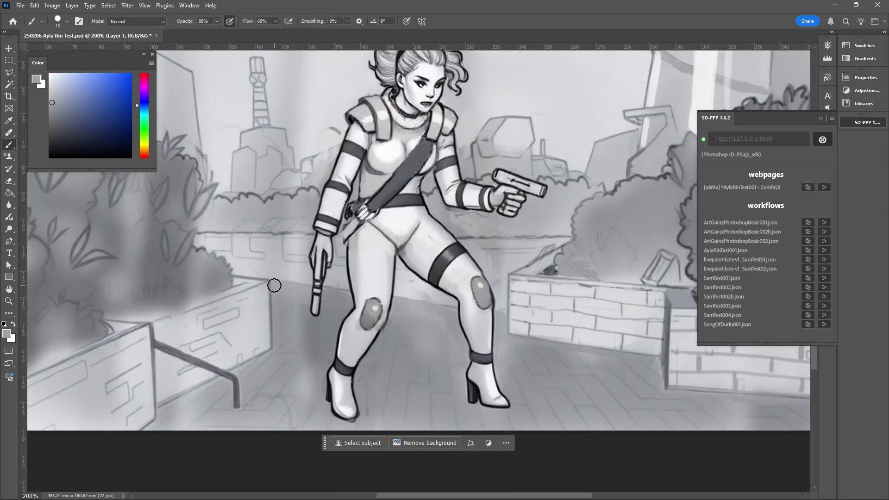
- Outline the two left planters in black with a smaller brush and paint out the handrail in sampled greys
{"action": "scroll", "coordinate": [281, 284], "scroll_direction": "down", "scroll_amount": 3}
{"action": "left_click", "coordinate": [123, 347], "text": "alt"}
{"action": "key", "text": "d"}
{"action": "key", "text": "bracketleft"}
{"action": "key", "text": "bracketleft"}
{"action": "key", "text": "bracketleft"}
{"action": "left_click_drag", "start_coordinate": [99, 350], "coordinate": [301, 288]}
{"action": "left_click", "coordinate": [260, 324], "text": "alt"}
{"action": "left_click_drag", "start_coordinate": [238, 316], "coordinate": [283, 350]}
{"action": "left_click", "coordinate": [249, 343], "text": "alt"}
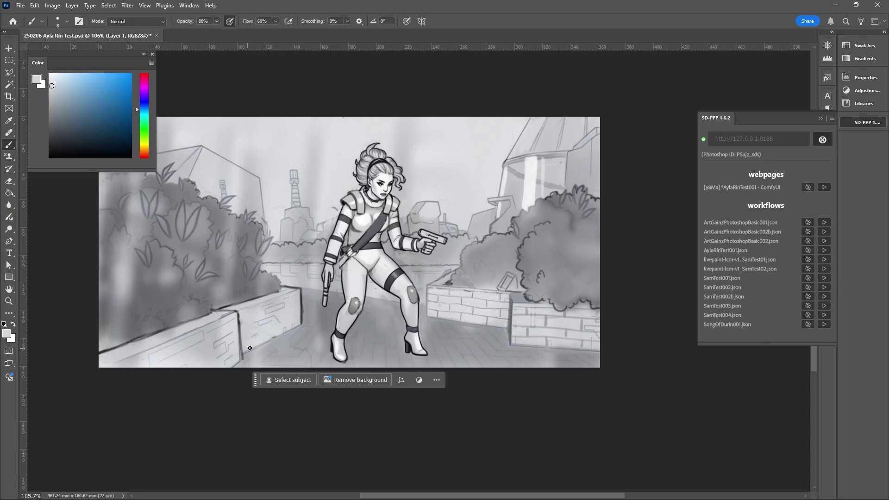
- Paint white highlights along the top ledges of the left and right planters
{"action": "key", "text": "d"}
{"action": "key", "text": "x"}
{"action": "key", "text": "bracketleft"}
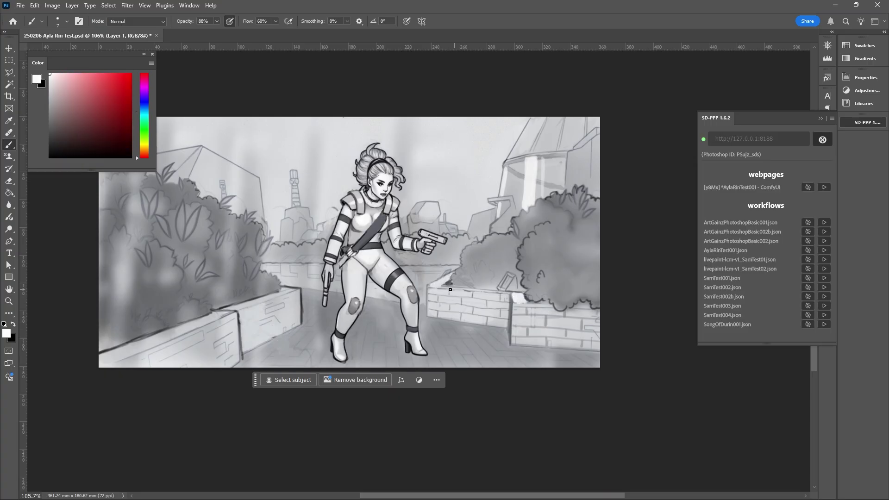
{"action": "key", "text": "bracketright"}
{"action": "key", "text": "bracketright"}
{"action": "key", "text": "bracketright"}
{"action": "key", "text": "bracketright"}
{"action": "left_click_drag", "start_coordinate": [99, 356], "coordinate": [290, 291]}
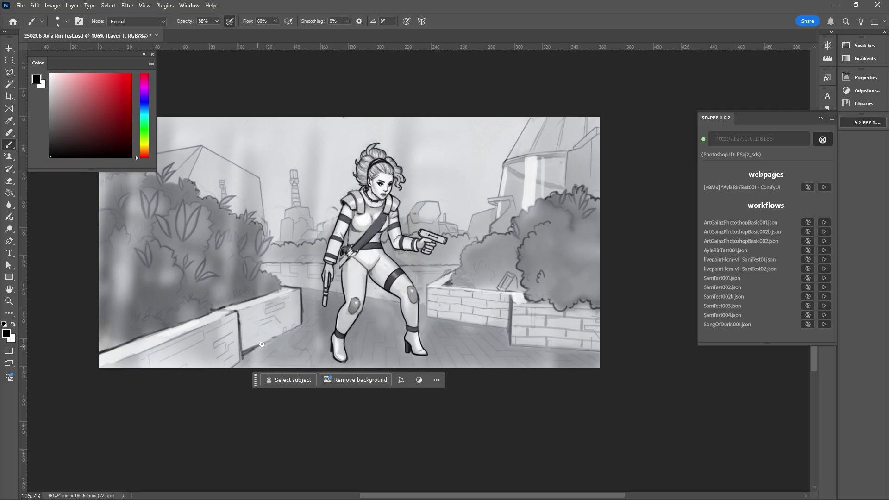
- Shade the left planters' front faces and the adjoining ground in a sampled dark grey with a 60 px brush
{"action": "key", "text": "bracketright"}
{"action": "key", "text": "bracketright"}
{"action": "key", "text": "bracketright"}
{"action": "key", "text": "bracketright"}
{"action": "key", "text": "bracketright"}
{"action": "key", "text": "bracketright"}
{"action": "left_click", "coordinate": [278, 337], "text": "alt"}
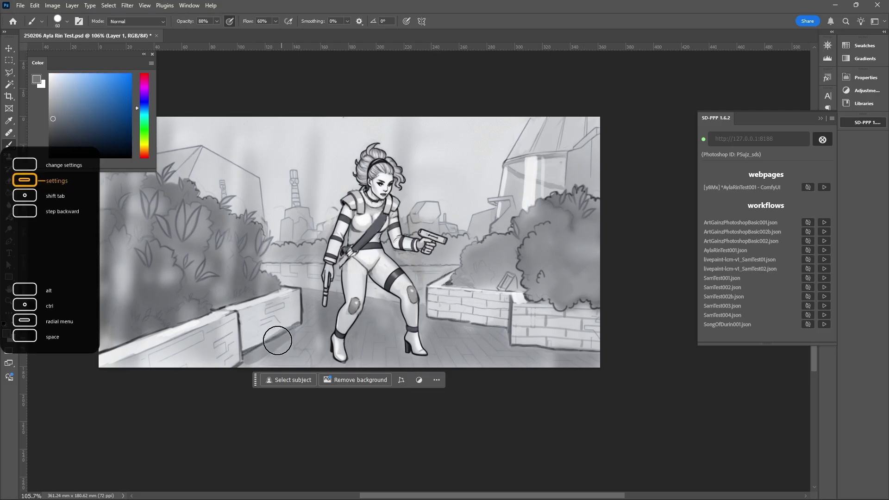
{"action": "left_click_drag", "start_coordinate": [278, 321], "coordinate": [148, 360]}
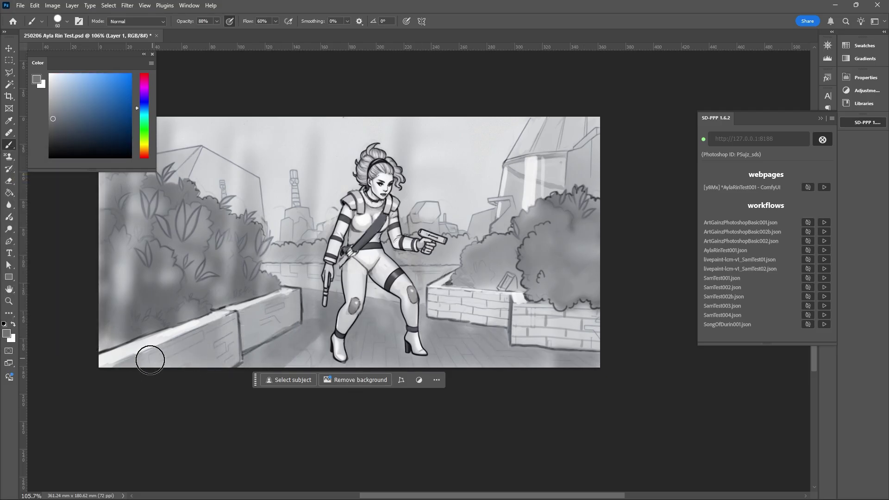
- Fill the left bush's leaves with sampled light grey and add matching black-outlined leaves to the two right bushes
{"action": "left_click", "coordinate": [180, 230], "text": "alt"}
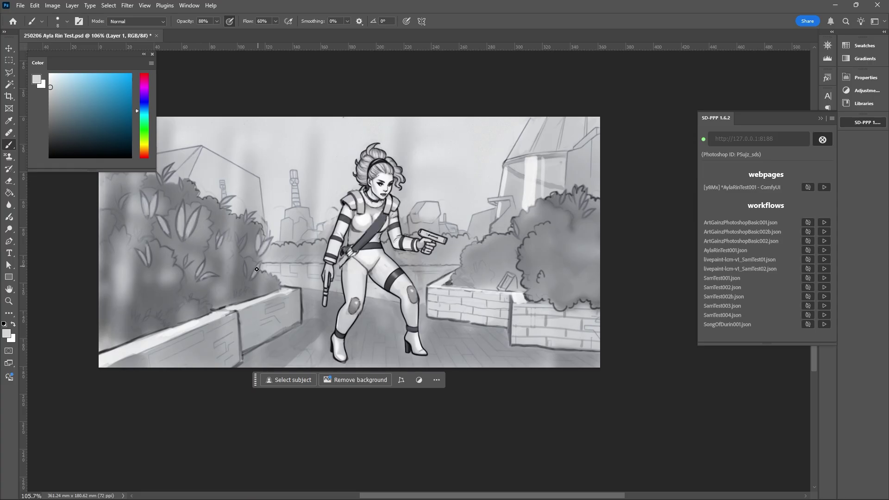
{"action": "left_click_drag", "start_coordinate": [576, 239], "coordinate": [583, 257]}
{"action": "key", "text": "d"}
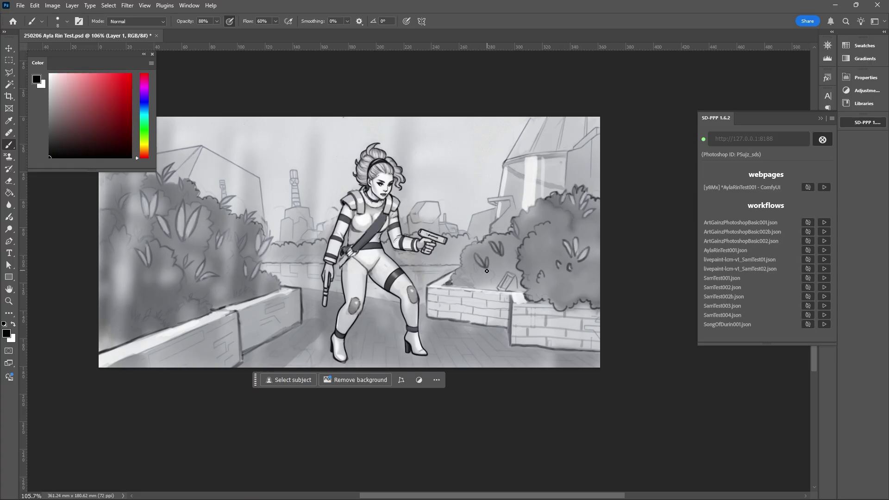
- Draw a tall background tower with two ring shapes behind the heroine in thin black lines
{"action": "left_click", "coordinate": [330, 204], "text": "alt"}
{"action": "key", "text": "d"}
{"action": "key", "text": "bracketleft"}
{"action": "left_click_drag", "start_coordinate": [309, 207], "coordinate": [309, 119]}
{"action": "left_click_drag", "start_coordinate": [328, 118], "coordinate": [329, 148]}
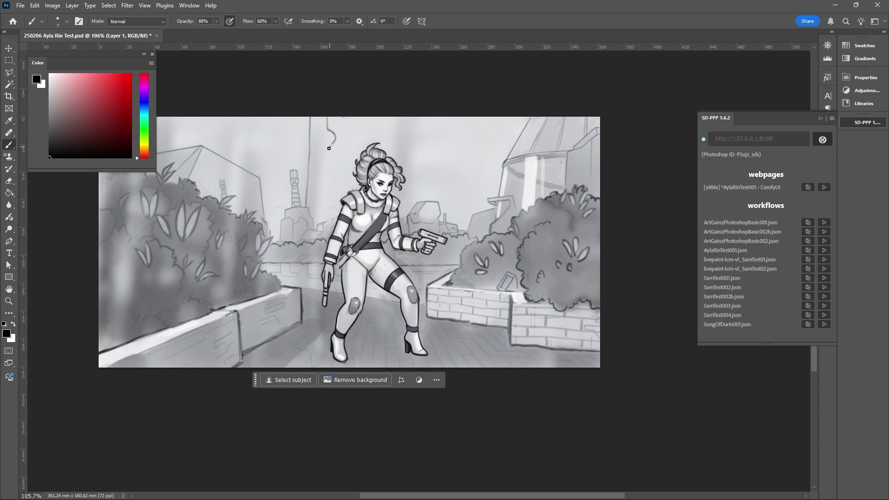
{"action": "scroll", "coordinate": [220, 138], "scroll_direction": "left", "scroll_amount": 3}
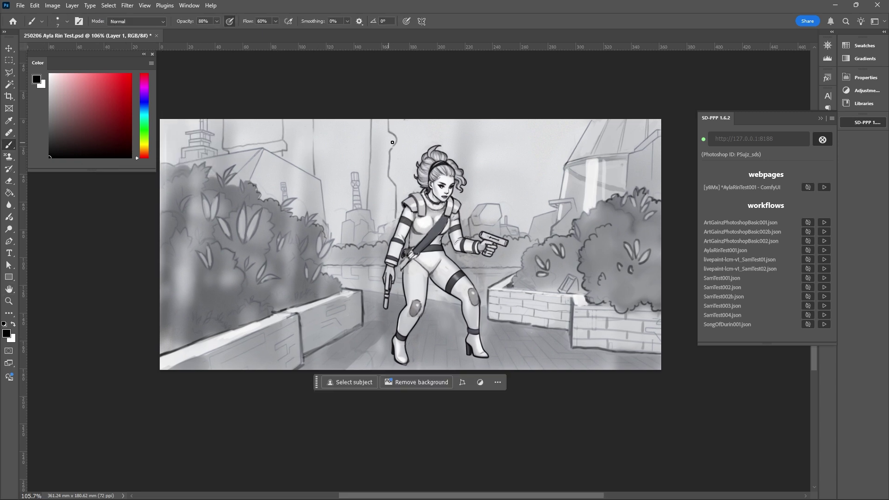
{"action": "left_click", "coordinate": [389, 192], "text": "alt"}
{"action": "key", "text": "d"}
{"action": "left_click", "coordinate": [394, 190], "text": "alt"}
- Smooth the sky beside the heroine's head in sampled light grey with a 15 px brush and restore a small black brush
{"action": "key", "text": "bracketright"}
{"action": "key", "text": "bracketright"}
{"action": "key", "text": "bracketright"}
{"action": "key", "text": "bracketright"}
{"action": "left_click_drag", "start_coordinate": [463, 122], "coordinate": [473, 189]}
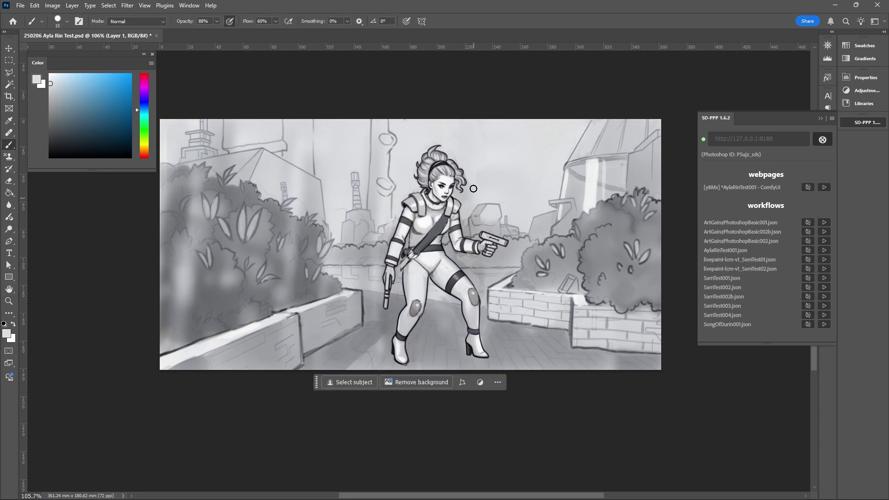
{"action": "key", "text": "bracketleft"}
{"action": "key", "text": "bracketleft"}
{"action": "key", "text": "bracketleft"}
{"action": "key", "text": "bracketleft"}
{"action": "key", "text": "x"}
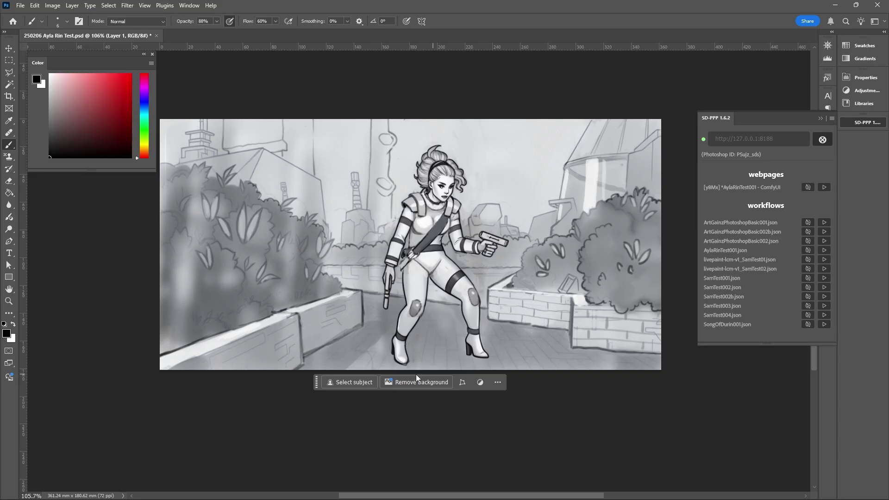
- Switch to ComfyUI and examine the BasicScheduler settings and the preview images
{"action": "key", "text": "alt+Tab"}
{"action": "scroll", "coordinate": [301, 290], "scroll_direction": "up", "scroll_amount": 6}
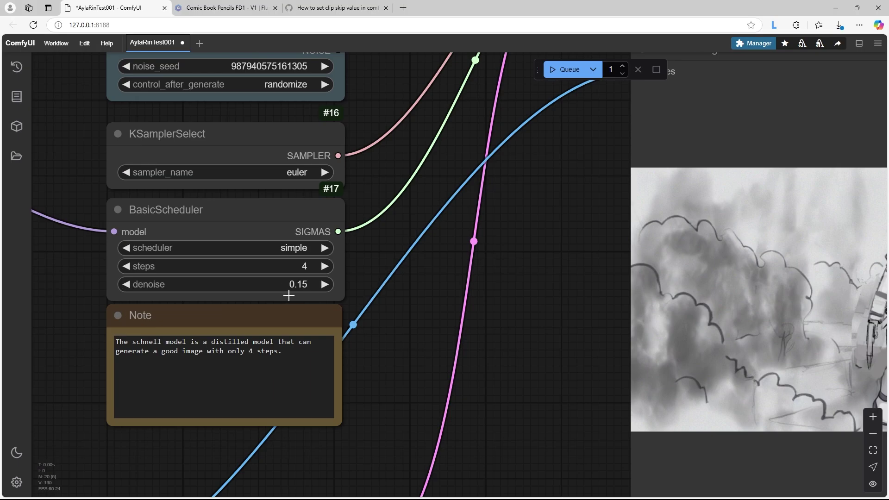
{"action": "scroll", "coordinate": [582, 73], "scroll_direction": "down", "scroll_amount": 6}
{"action": "scroll", "coordinate": [563, 70], "scroll_direction": "up", "scroll_amount": 3}
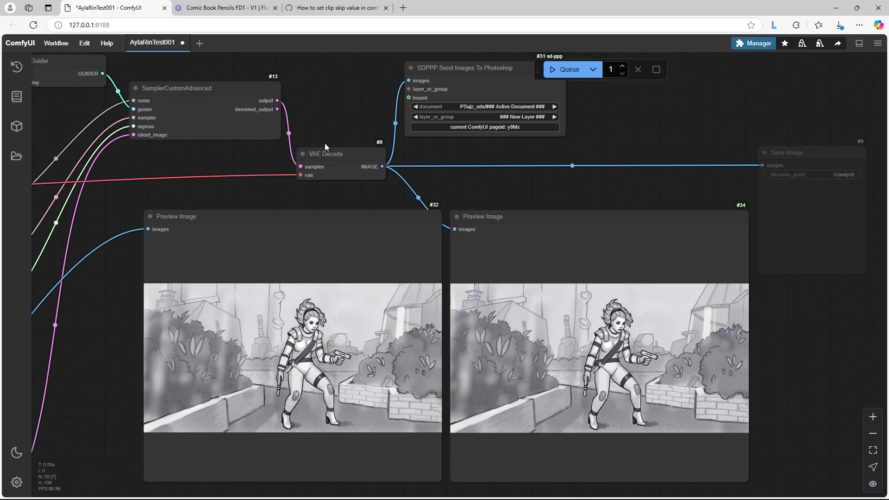
- Paint grey shadows under the heroine's boots in Photoshop and generate a new version of the drawing in ComfyUI
{"action": "key", "text": "alt+Tab"}
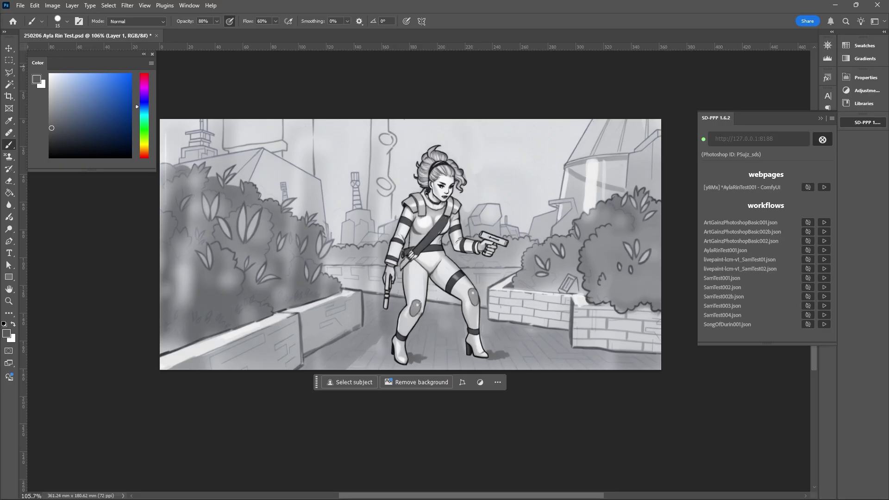
{"action": "key", "text": "alt+Tab"}
{"action": "scroll", "coordinate": [478, 173], "scroll_direction": "down", "scroll_amount": 5}
{"action": "scroll", "coordinate": [478, 172], "scroll_direction": "up", "scroll_amount": 2}
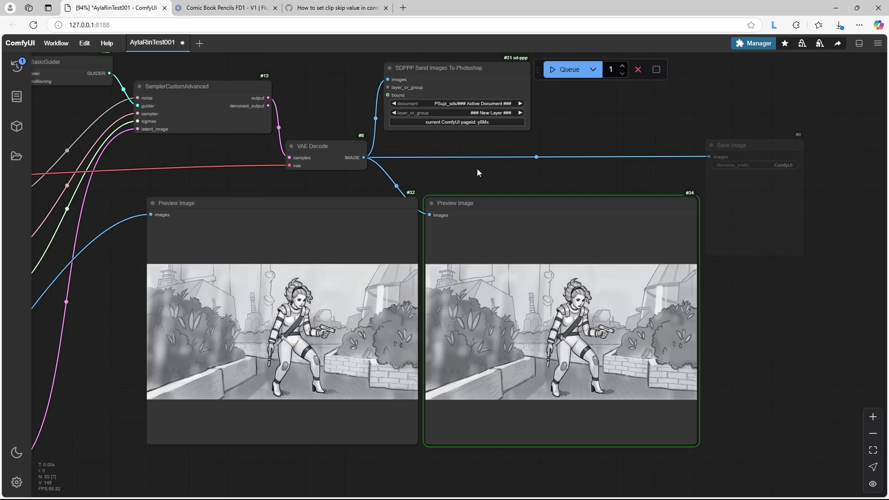
- Switch to Photoshop and flip the canvas horizontally
{"action": "key", "text": "alt+Tab"}
{"action": "left_click", "coordinate": [52, 5]}
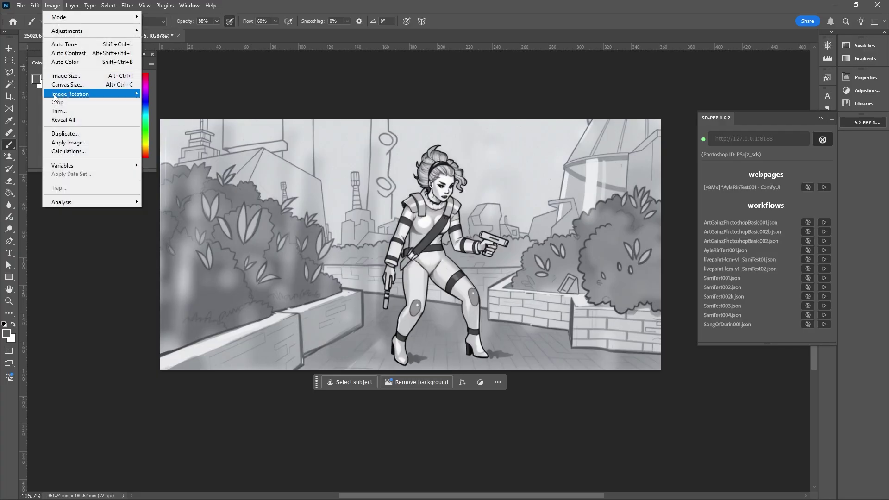
{"action": "mouse_move", "coordinate": [92, 94]}
{"action": "left_click", "coordinate": [177, 131]}
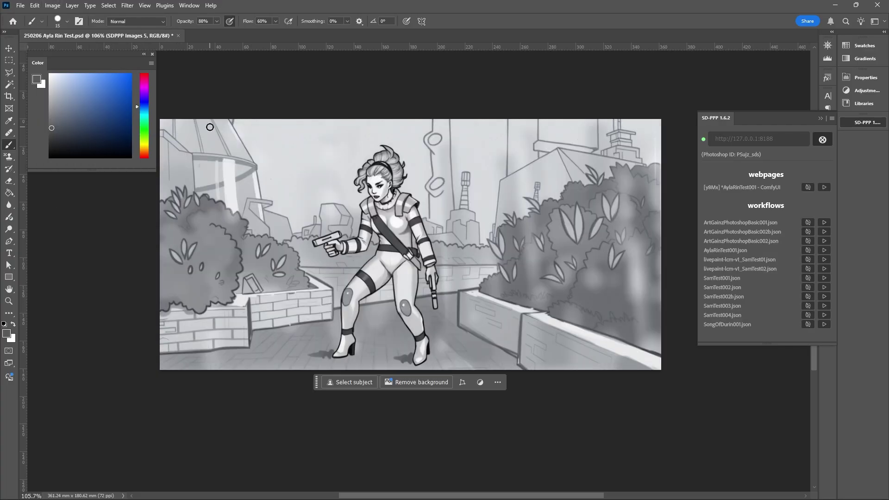
- Generate a new ComfyUI version of the mirrored drawing and compare the input and output previews
{"action": "key", "text": "alt+Tab"}
{"action": "left_click_drag", "start_coordinate": [648, 292], "coordinate": [410, 371]}
{"action": "scroll", "coordinate": [398, 396], "scroll_direction": "up", "scroll_amount": 2}
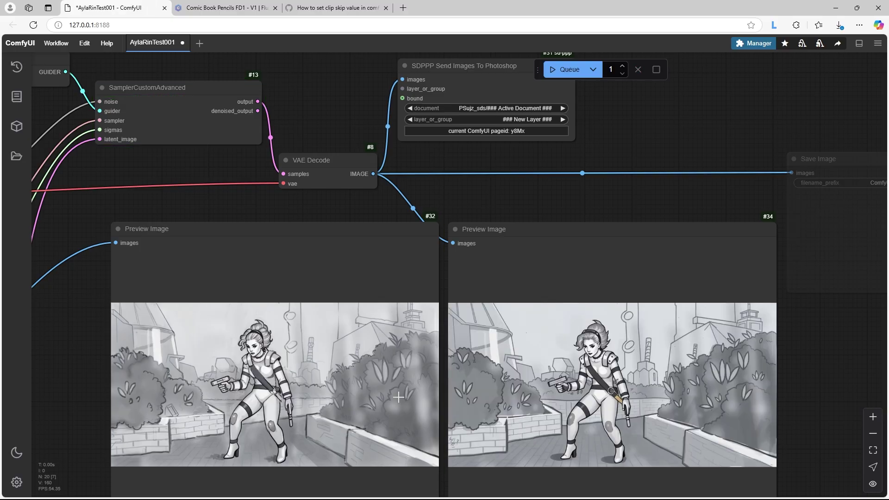
- Return to Photoshop and flip the canvas horizontally back to its original orientation
{"action": "key", "text": "alt+Tab"}
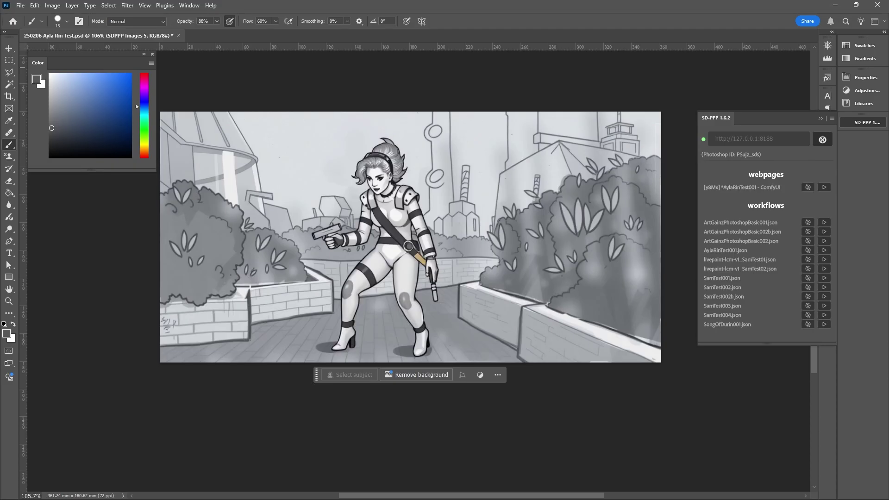
{"action": "left_click", "coordinate": [52, 5]}
{"action": "left_click", "coordinate": [162, 173]}
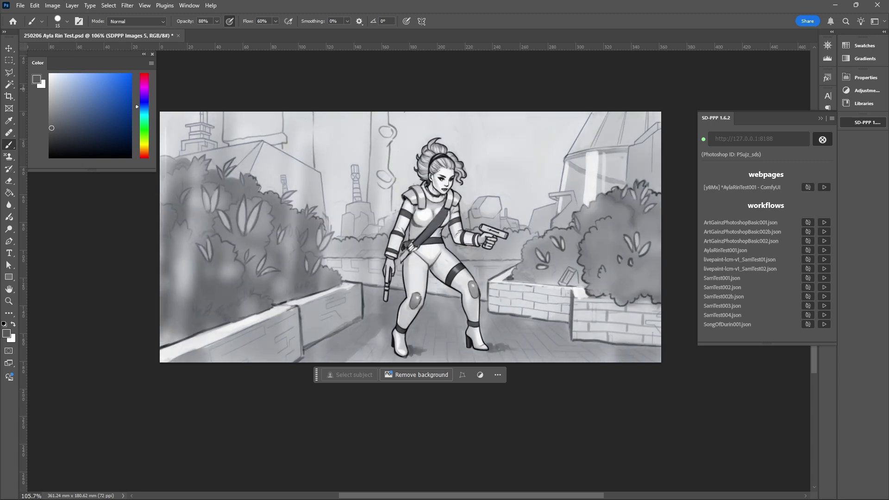
- Mask the SDPPP Images 6 and SDPPP Images 5 layers and reveal selected parts in white with 20 and 30 px brushes
{"action": "mouse_move", "coordinate": [696, 497]}
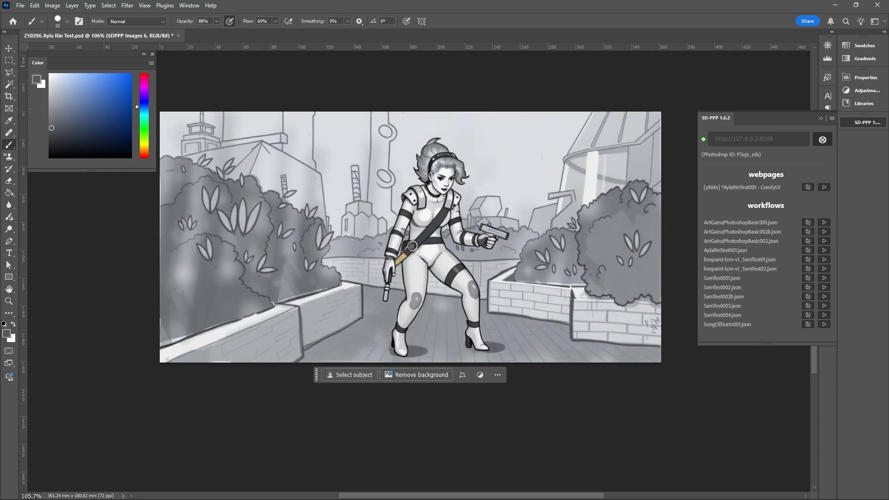
{"action": "key", "text": "bracketright"}
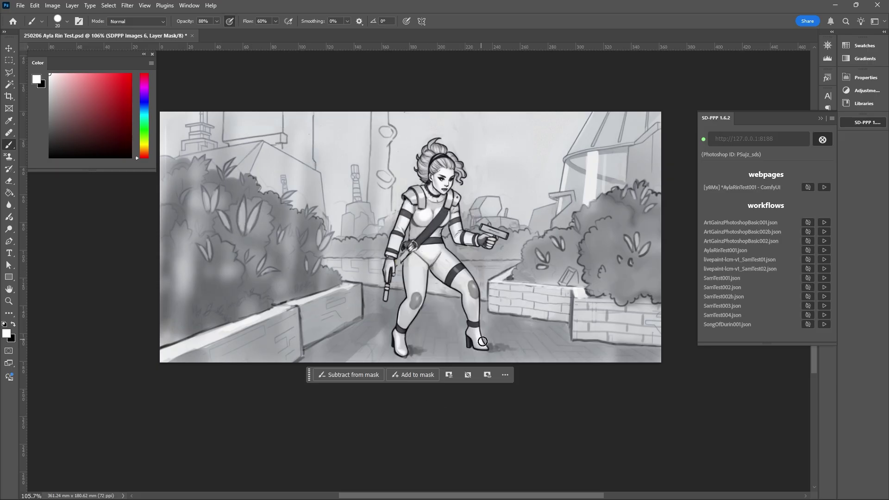
{"action": "key", "text": "Return"}
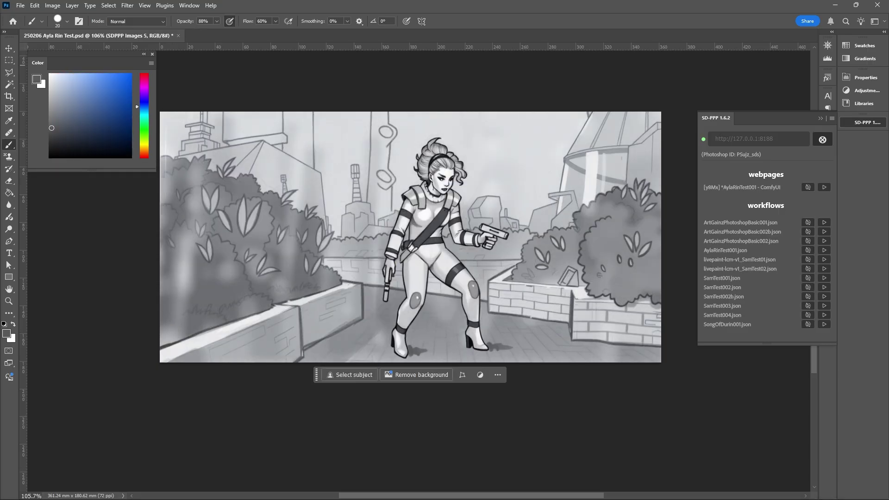
{"action": "key", "text": "bracketright"}
{"action": "key", "text": "bracketright"}
{"action": "key", "text": "bracketright"}
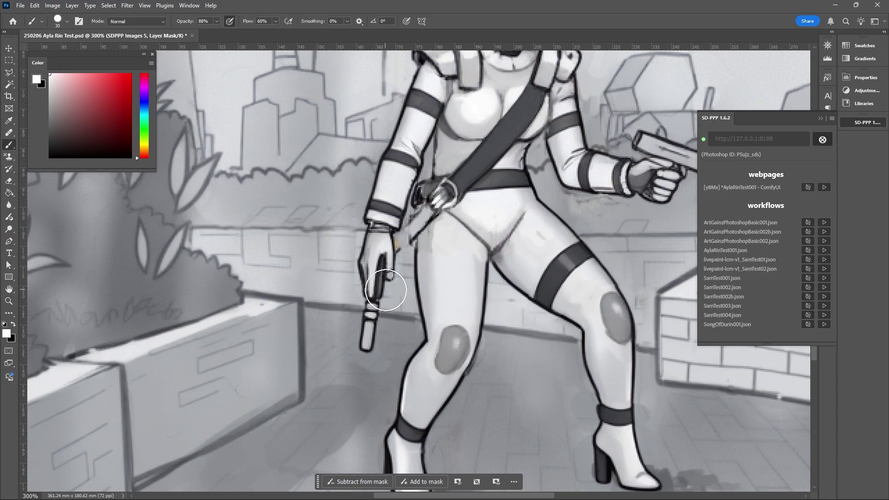
- On Layer 2, paint out the weapon in the heroine's lowered hand with sampled greys
{"action": "left_click", "coordinate": [387, 294], "text": "alt"}
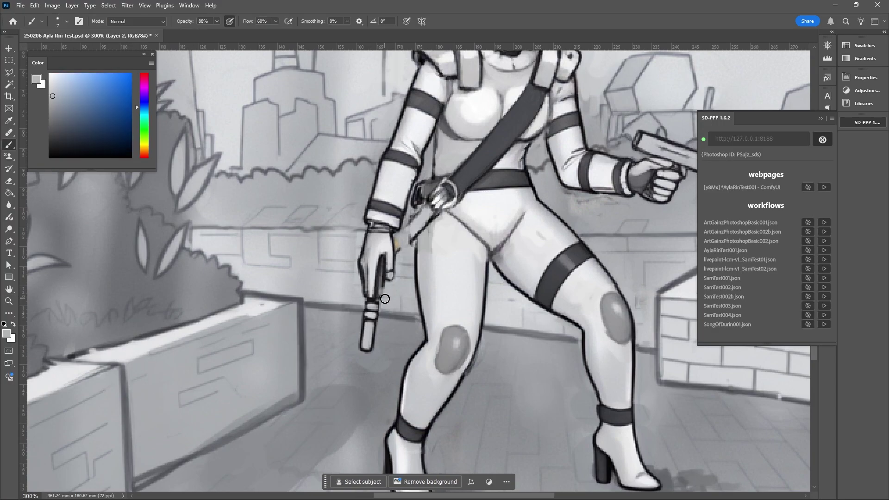
{"action": "scroll", "coordinate": [388, 294], "scroll_direction": "down", "scroll_amount": 3}
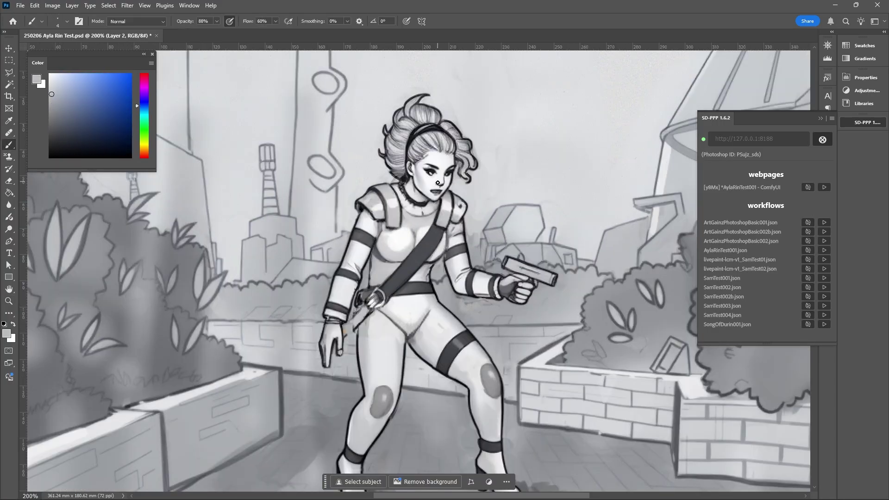
- Set brush opacity and flow to 100% and retouch the heroine's face, lips and choker with black and sampled light tones
{"action": "scroll", "coordinate": [449, 287], "scroll_direction": "up", "scroll_amount": 4}
{"action": "key", "text": "bracketleft"}
{"action": "key", "text": "d"}
{"action": "key", "text": "bracketright"}
{"action": "mouse_move", "coordinate": [449, 287]}
{"action": "left_mouse_down", "text": "alt"}
{"action": "mouse_move", "coordinate": [431, 222]}
{"action": "mouse_move", "coordinate": [474, 250]}
{"action": "left_mouse_up", "text": "alt"}
{"action": "key", "text": "bracketleft"}
{"action": "left_click", "coordinate": [462, 287], "text": "alt"}
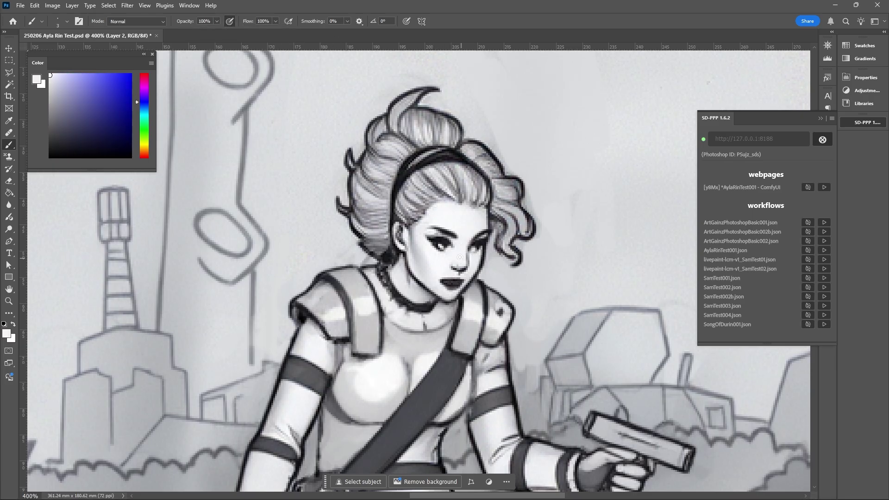
{"action": "left_click", "coordinate": [442, 320], "text": "alt"}
{"action": "scroll", "coordinate": [442, 319], "scroll_direction": "down", "scroll_amount": 2}
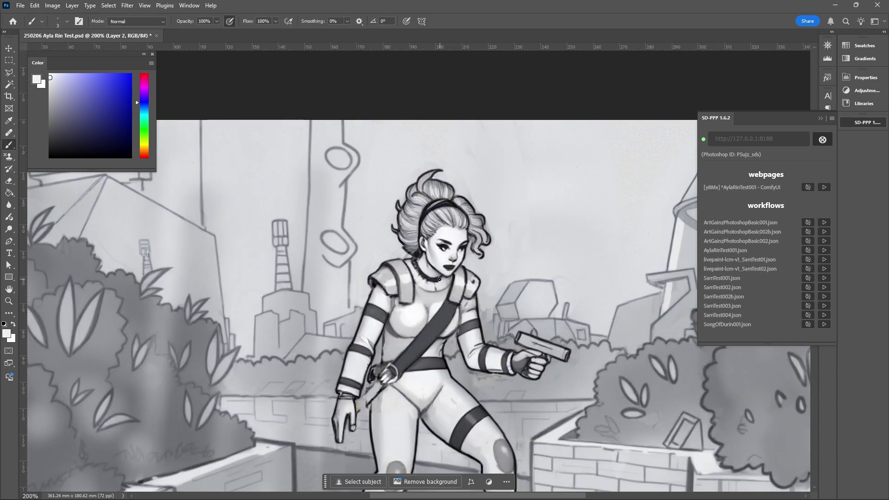
- Clean up the heroine's choker, neck and upper torso by painting over them with sampled light and dark greys
{"action": "left_click", "coordinate": [416, 268], "text": "alt"}
{"action": "left_click", "coordinate": [424, 263], "text": "alt"}
{"action": "left_click", "coordinate": [419, 288], "text": "alt"}
{"action": "left_click", "coordinate": [442, 291], "text": "alt"}
{"action": "scroll", "coordinate": [442, 291], "scroll_direction": "up", "scroll_amount": 1}
{"action": "key", "text": "bracketright"}
{"action": "key", "text": "bracketright"}
{"action": "left_click", "coordinate": [440, 257], "text": "alt"}
{"action": "key", "text": "bracketleft"}
{"action": "key", "text": "bracketleft"}
{"action": "key", "text": "bracketleft"}
{"action": "key", "text": "bracketleft"}
{"action": "left_click", "coordinate": [457, 286], "text": "alt"}
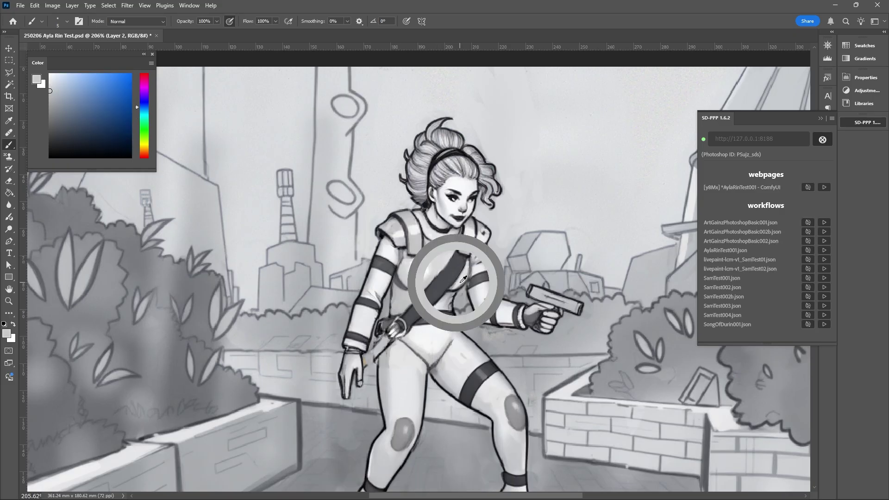
- Refine the chest contour and the edges of the diagonal strap with black and sampled greys
{"action": "key", "text": "z"}
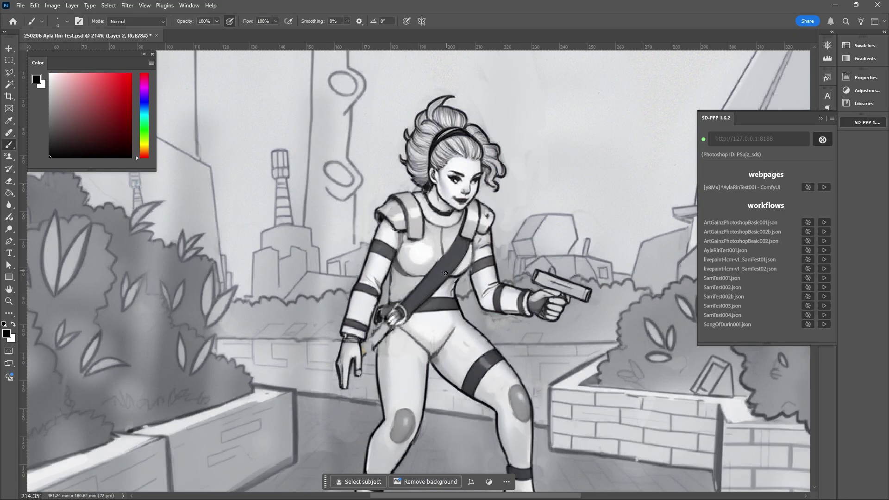
{"action": "left_click_drag", "start_coordinate": [434, 356], "coordinate": [381, 382]}
{"action": "left_click_drag", "start_coordinate": [460, 243], "coordinate": [504, 244]}
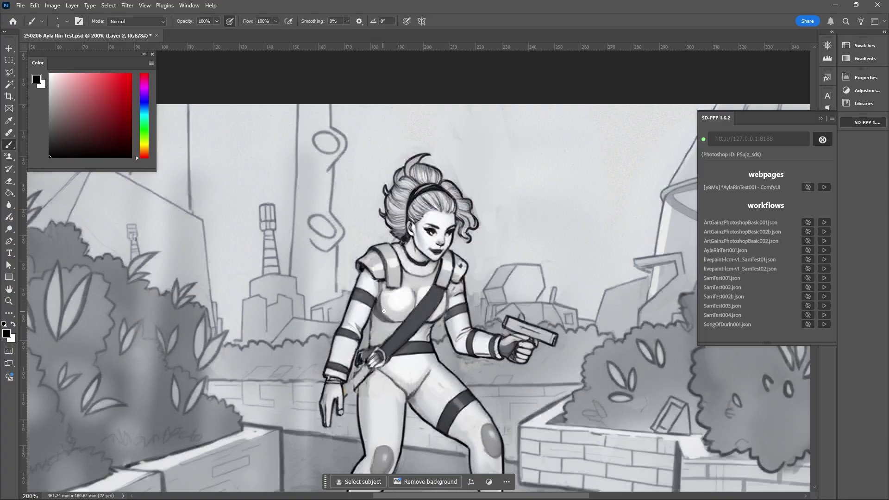
{"action": "left_click", "coordinate": [415, 296], "text": "alt"}
{"action": "left_click", "coordinate": [412, 289], "text": "alt"}
{"action": "left_click_drag", "start_coordinate": [415, 292], "coordinate": [475, 286]}
{"action": "left_click", "coordinate": [482, 335], "text": "alt"}
{"action": "left_click_drag", "start_coordinate": [482, 335], "coordinate": [405, 323]}
- Flip the canvas horizontally to check the figure in mirror view, and flip it back
{"action": "key", "text": "ctrl+shift+h"}
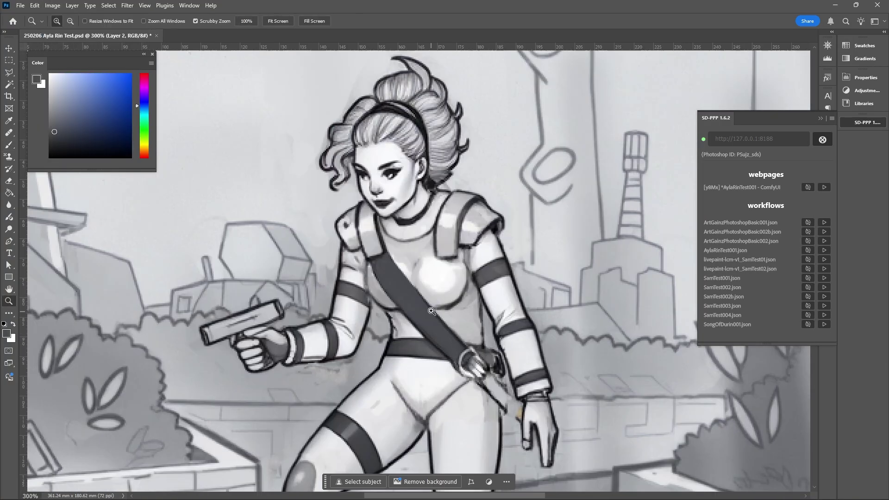
{"action": "key", "text": "f"}
{"action": "key", "text": "z"}
{"action": "mouse_move", "coordinate": [417, 278]}
{"action": "left_mouse_down"}
{"action": "mouse_move", "coordinate": [398, 277]}
{"action": "mouse_move", "coordinate": [462, 295]}
{"action": "mouse_move", "coordinate": [482, 275]}
{"action": "mouse_move", "coordinate": [392, 311]}
{"action": "mouse_move", "coordinate": [391, 280]}
{"action": "mouse_move", "coordinate": [410, 302]}
{"action": "mouse_move", "coordinate": [437, 300]}
{"action": "mouse_move", "coordinate": [417, 320]}
{"action": "left_mouse_up"}
{"action": "key", "text": "ctrl+shift+h"}
- Add dark hatching along the side of the heroine's torso and inner thigh, and touch up the hip weapon with sampled greys
{"action": "key", "text": "b"}
{"action": "key", "text": "d"}
{"action": "left_click", "coordinate": [476, 272], "text": "alt"}
{"action": "key", "text": "d"}
{"action": "left_click", "coordinate": [392, 310], "text": "alt"}
{"action": "key", "text": "z"}
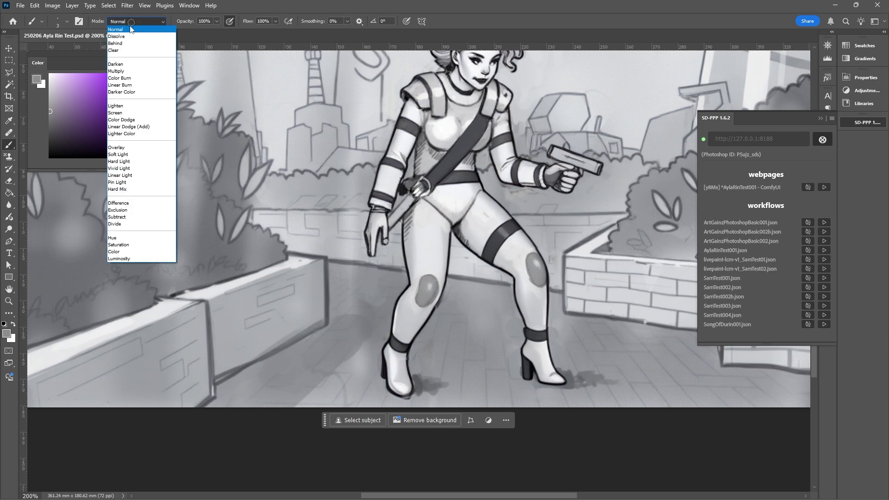
- Shade the heroine's lower legs and knee pads with a 15 px brush in Multiply and Normal modes, using sampled greys
{"action": "left_click", "coordinate": [394, 333], "text": "alt"}
{"action": "left_click", "coordinate": [412, 285], "text": "alt"}
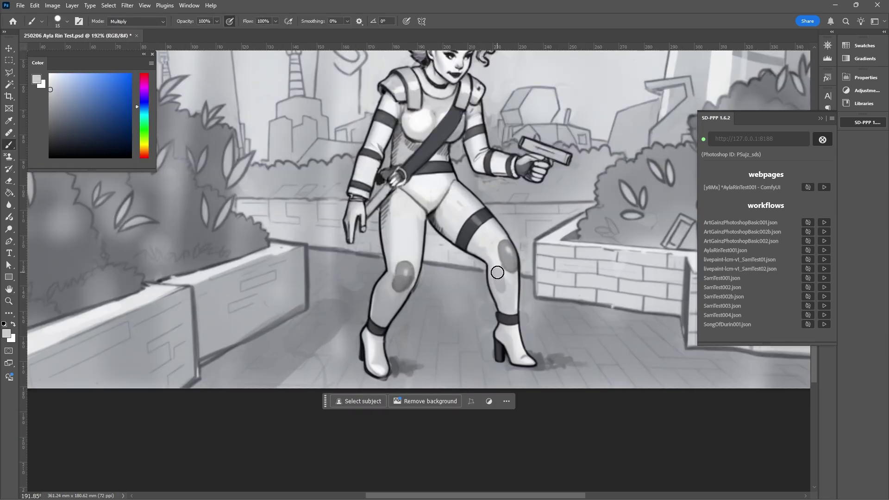
{"action": "key", "text": "z"}
{"action": "mouse_move", "coordinate": [435, 318]}
{"action": "left_mouse_down"}
{"action": "mouse_move", "coordinate": [406, 318]}
{"action": "mouse_move", "coordinate": [416, 297]}
{"action": "left_mouse_up"}
{"action": "left_click", "coordinate": [415, 298], "text": "alt"}
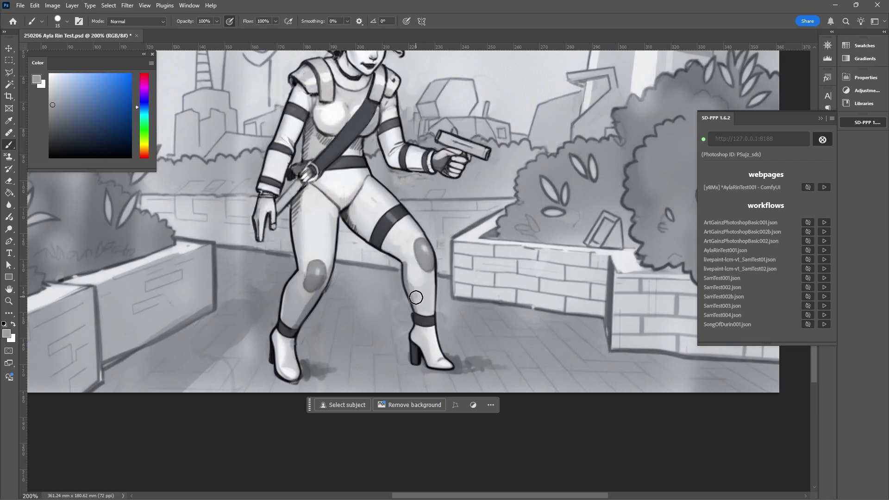
{"action": "left_click", "coordinate": [425, 278], "text": "alt"}
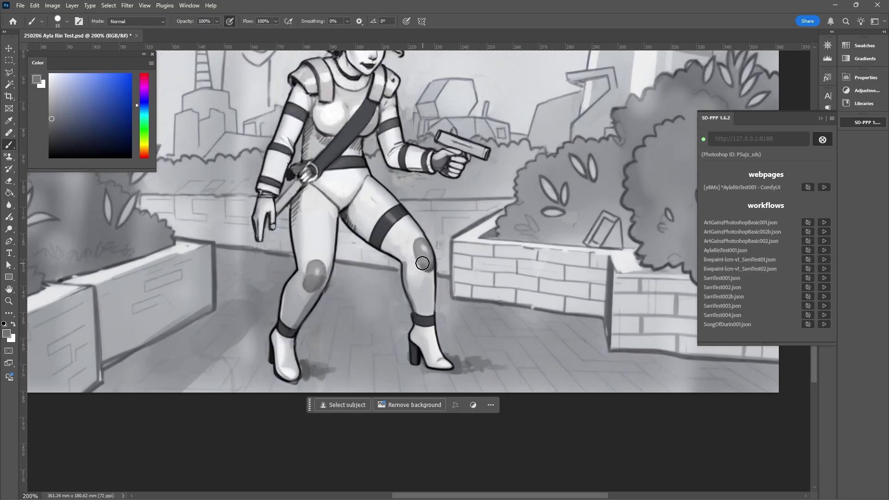
{"action": "left_click", "coordinate": [310, 286], "text": "alt"}
{"action": "key", "text": "ctrl+minus"}
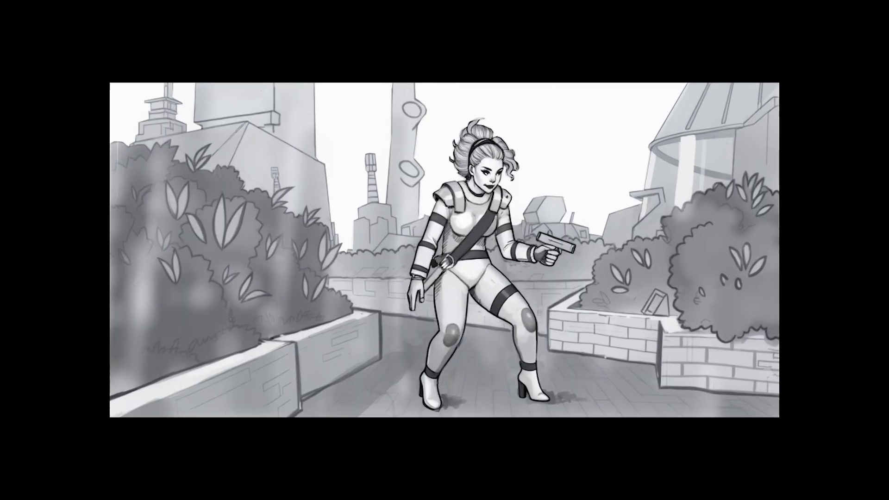